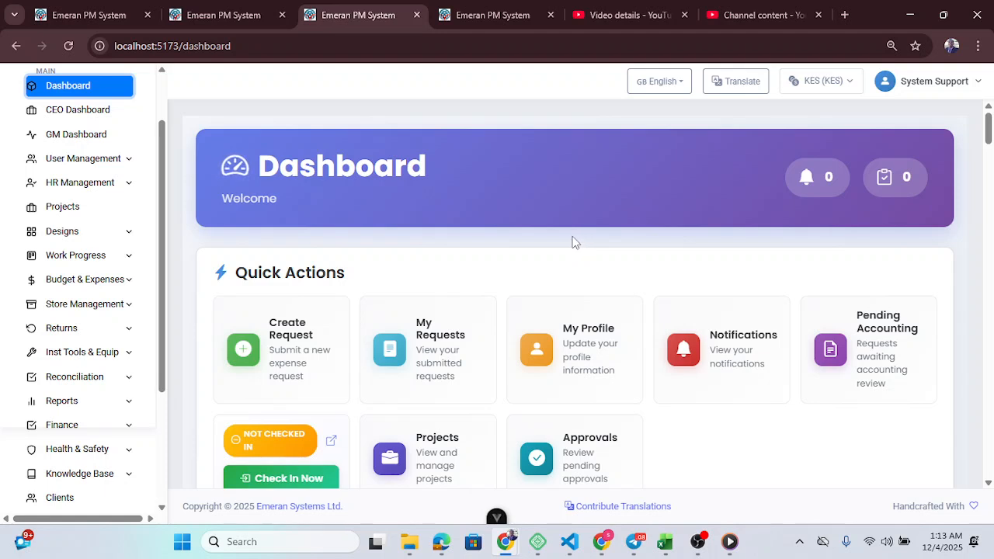
Open the Projects list and filter it to show only Power type projects
{"action": "left_click", "coordinate": [75, 210]}
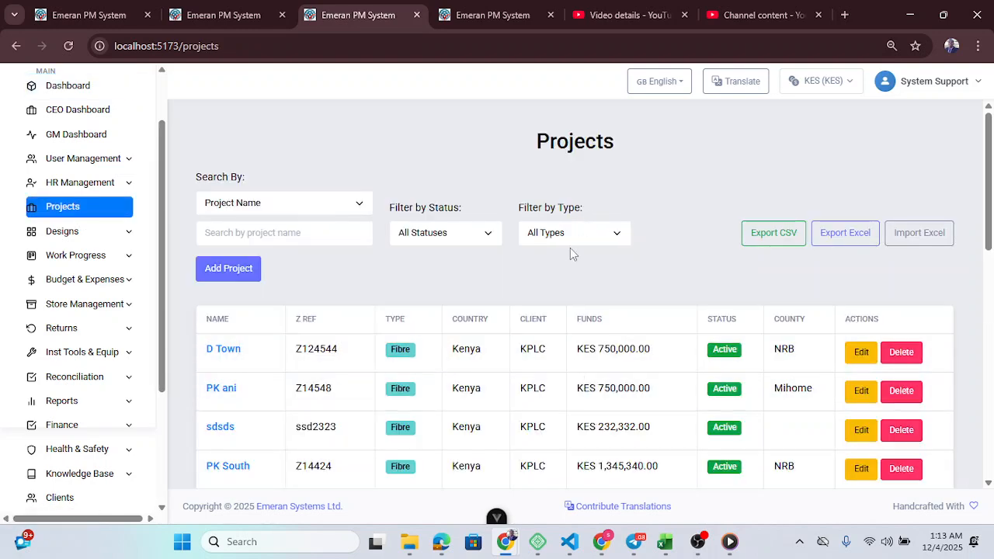
{"action": "left_click", "coordinate": [572, 239]}
{"action": "left_click", "coordinate": [561, 291]}
{"action": "scroll", "coordinate": [443, 261], "scroll_direction": "down", "scroll_amount": 2}
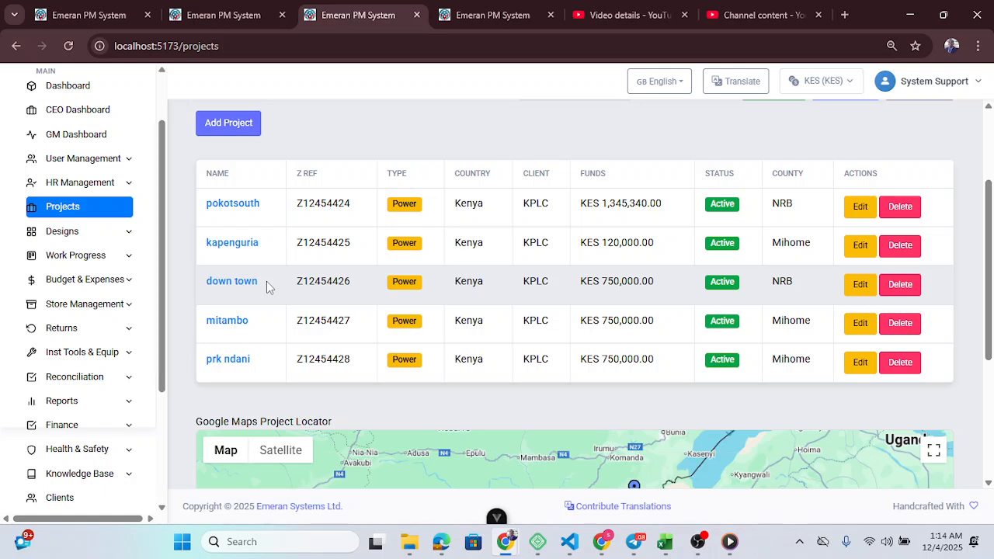
{"action": "left_click_drag", "start_coordinate": [266, 281], "coordinate": [177, 286]}
{"action": "left_click", "coordinate": [498, 130]}
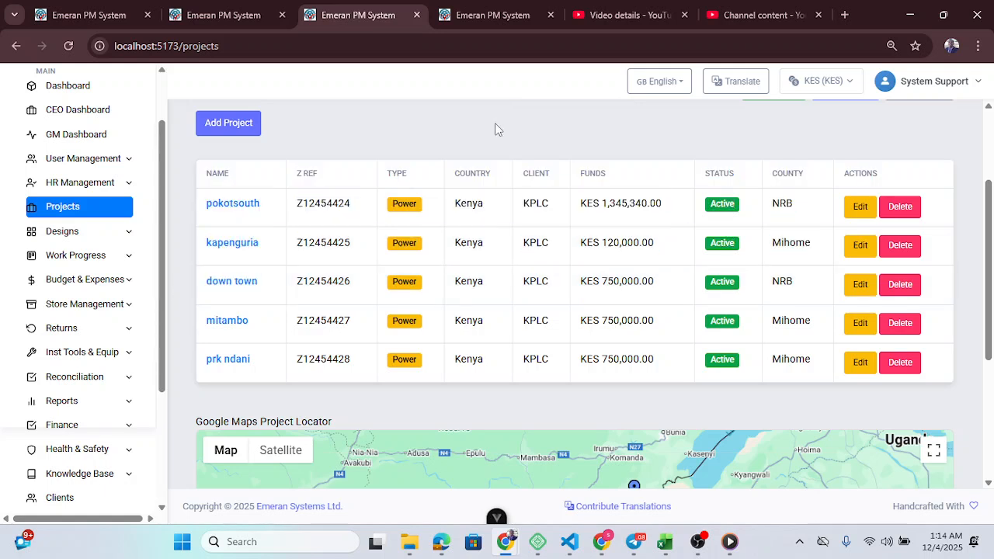
Start a new design and select pokotsouth as its project
{"action": "left_click", "coordinate": [70, 230]}
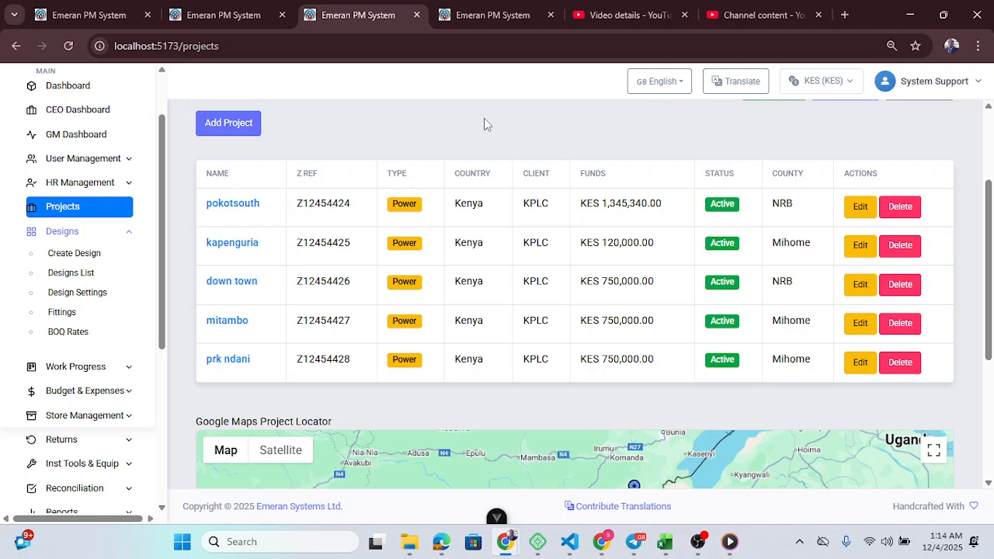
{"action": "left_click", "coordinate": [82, 232]}
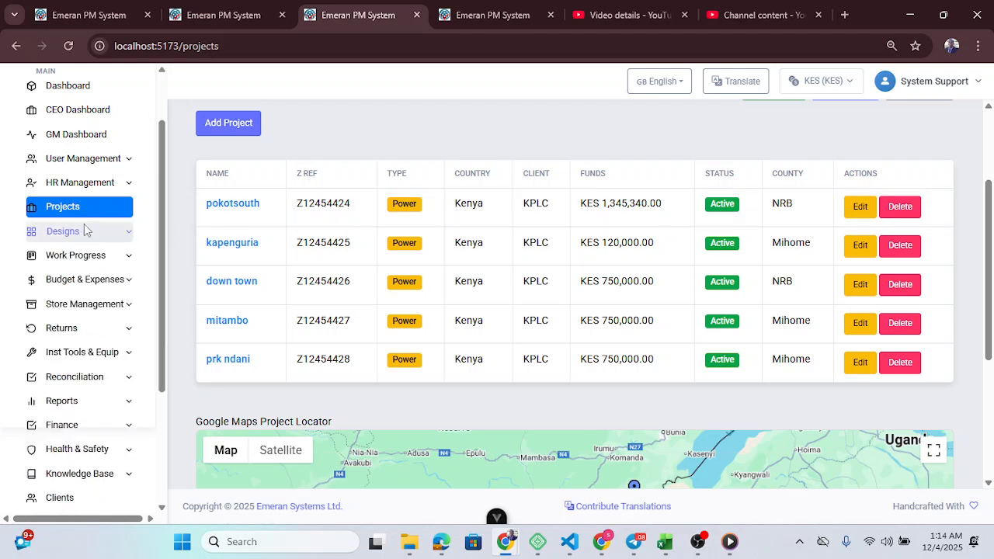
{"action": "left_click", "coordinate": [87, 231]}
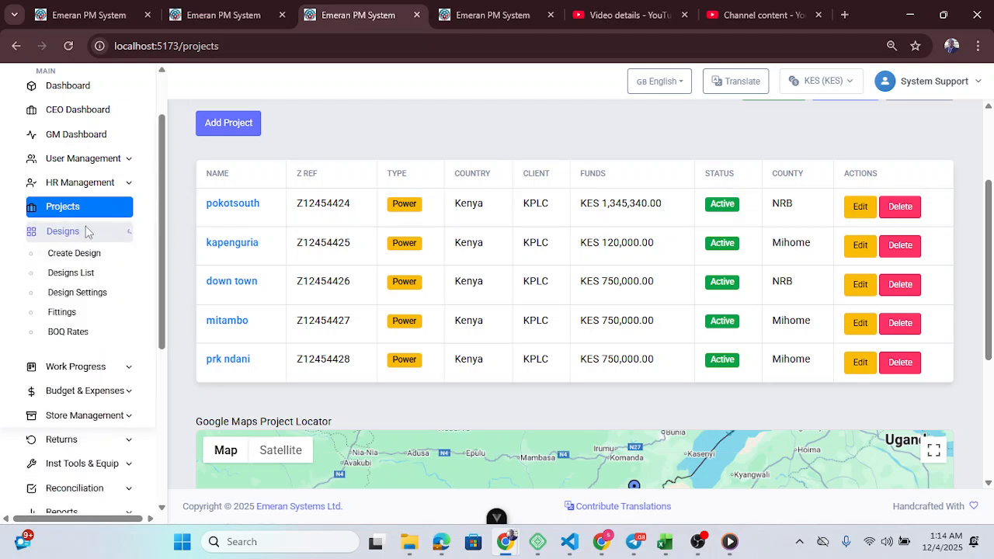
{"action": "left_click", "coordinate": [63, 255]}
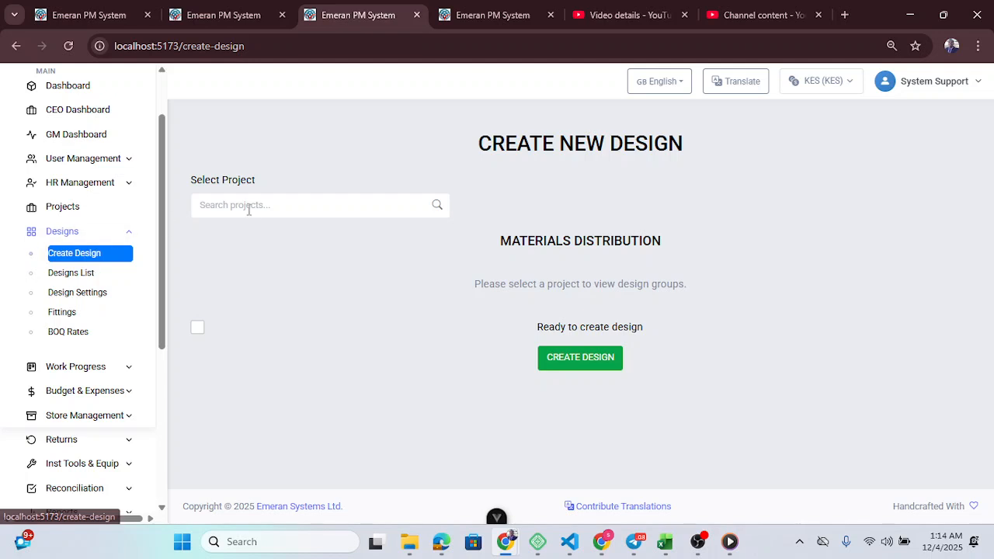
{"action": "left_click", "coordinate": [275, 208]}
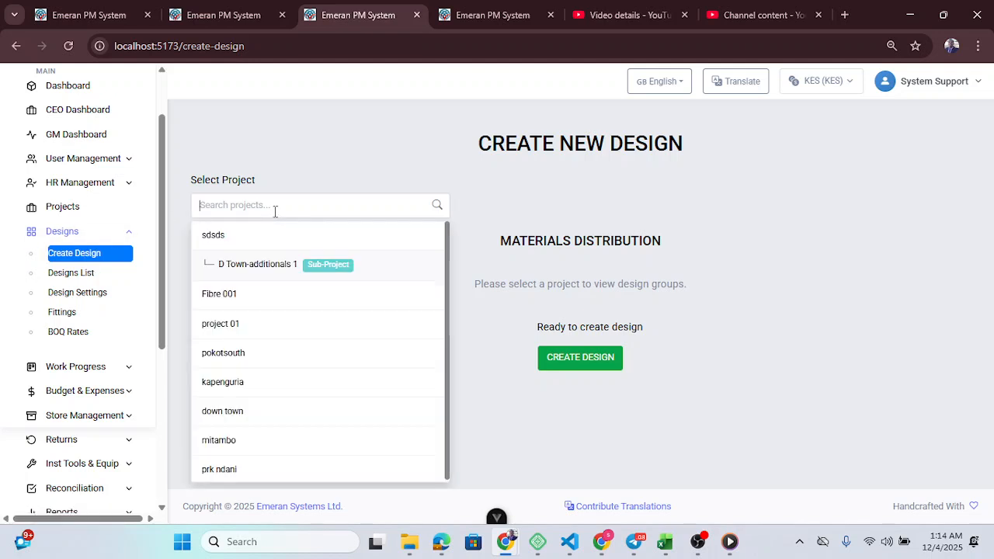
{"action": "left_click", "coordinate": [248, 354]}
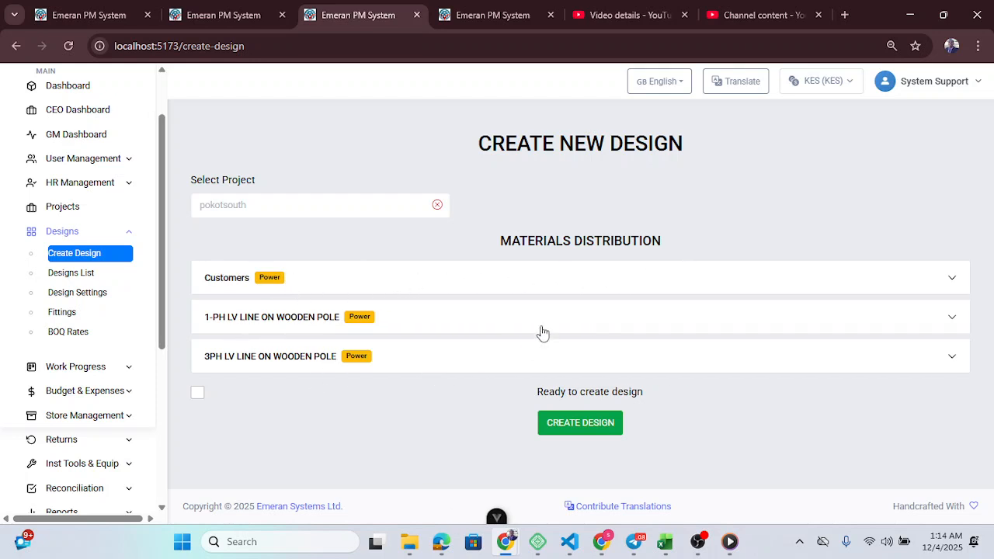
{"action": "left_click_drag", "start_coordinate": [500, 243], "coordinate": [521, 245]}
{"action": "left_click", "coordinate": [696, 242]}
{"action": "left_click", "coordinate": [519, 246]}
{"action": "triple_click", "coordinate": [519, 246]}
{"action": "left_click", "coordinate": [723, 251]}
Expand the Customers materials group and set the WP Customers quantity to 2
{"action": "left_click", "coordinate": [539, 276]}
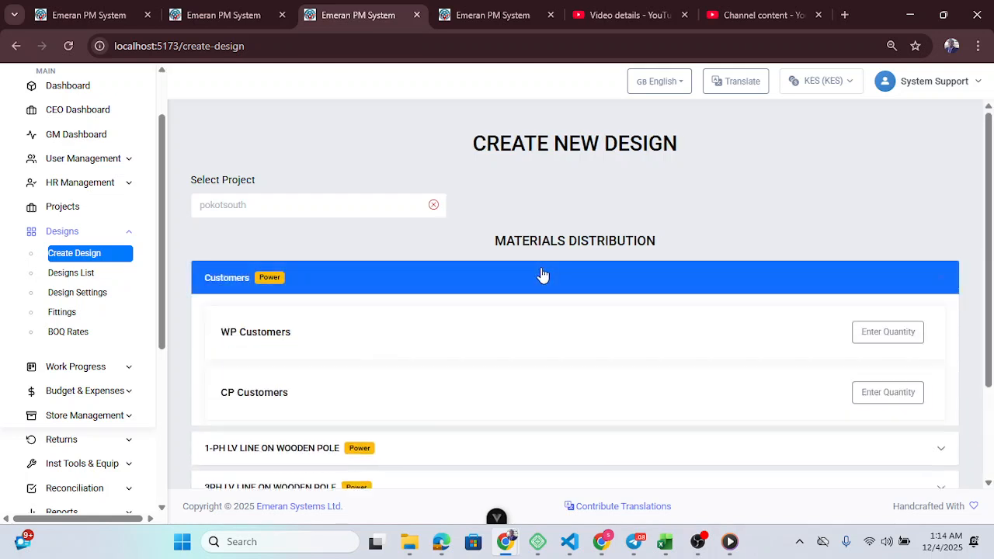
{"action": "left_click_drag", "start_coordinate": [221, 331], "coordinate": [340, 334]}
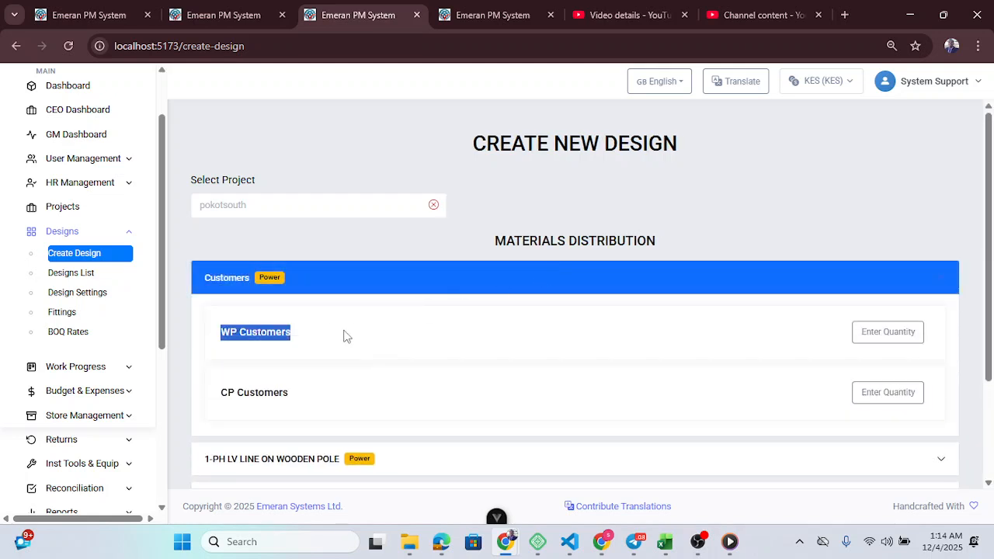
{"action": "left_click", "coordinate": [596, 335]}
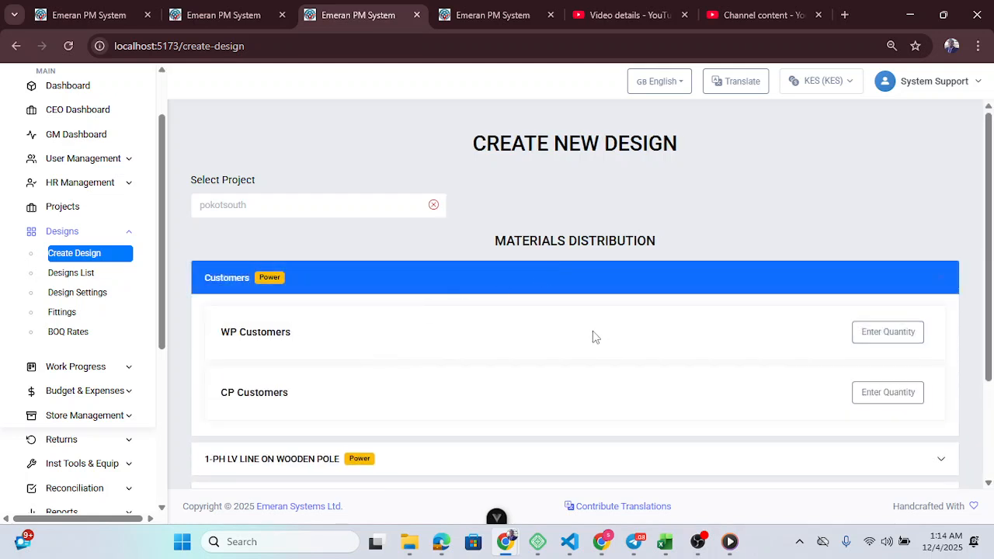
{"action": "left_click", "coordinate": [885, 332]}
{"action": "left_click", "coordinate": [249, 367]}
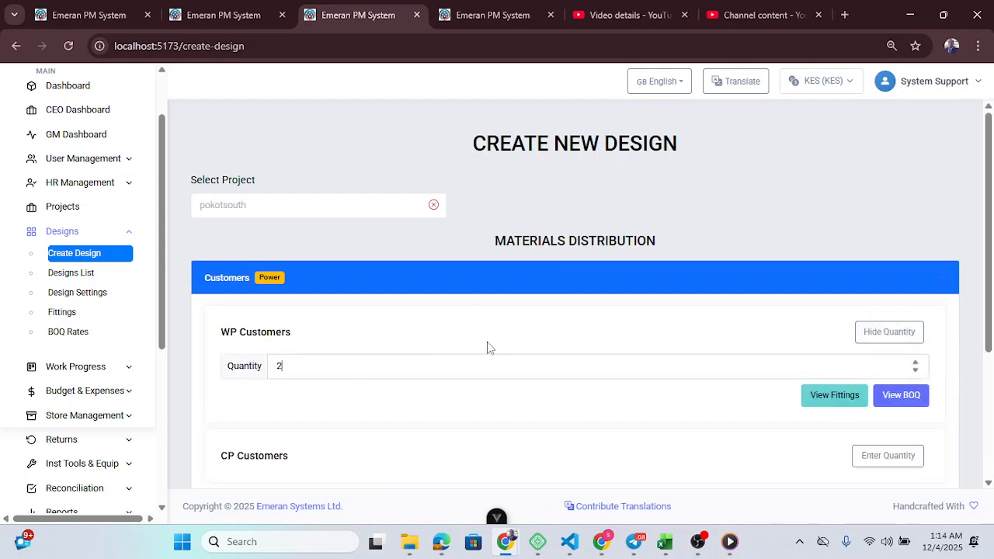
View the fittings and the BOQ for WP Customers, closing each after reading
{"action": "left_click", "coordinate": [829, 395]}
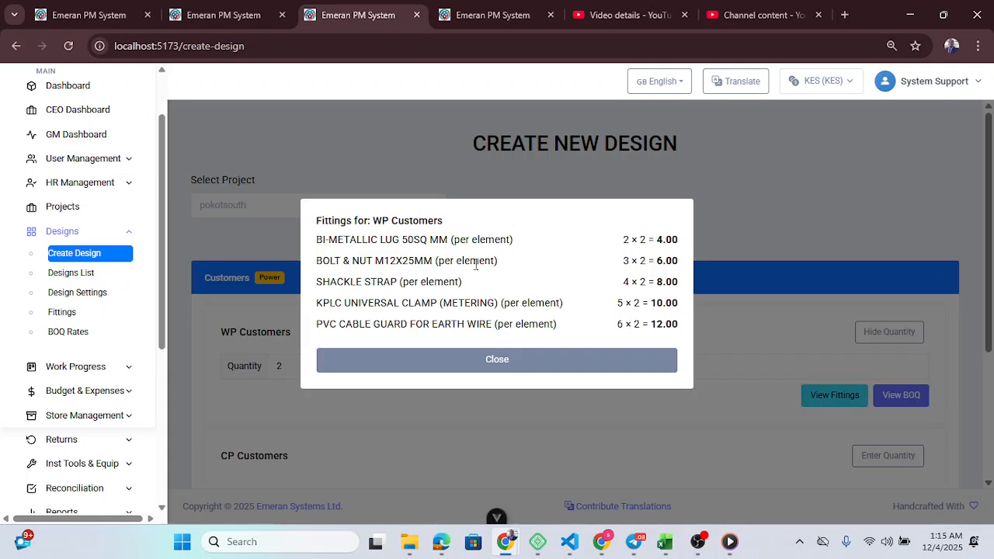
{"action": "left_click", "coordinate": [490, 359]}
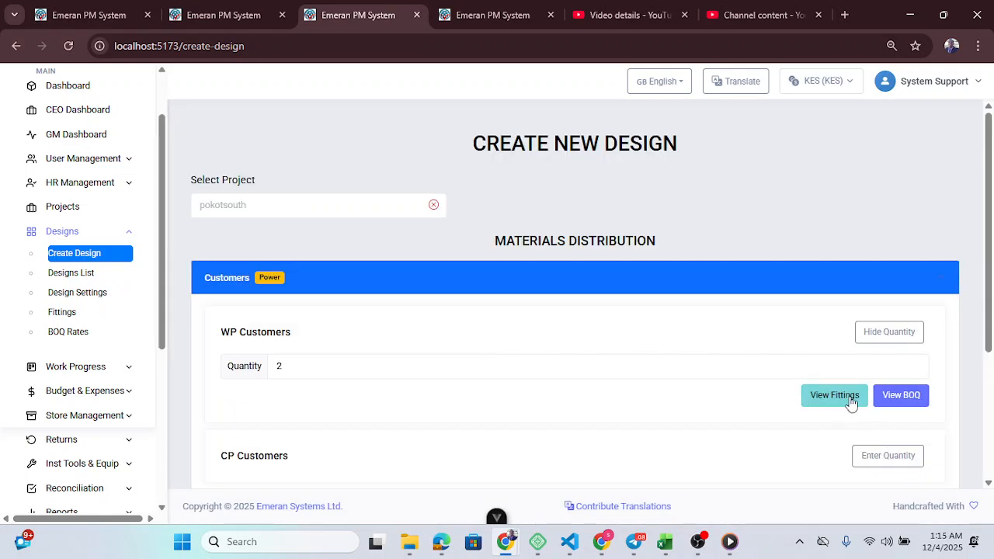
{"action": "left_click", "coordinate": [901, 396]}
{"action": "left_click", "coordinate": [501, 331]}
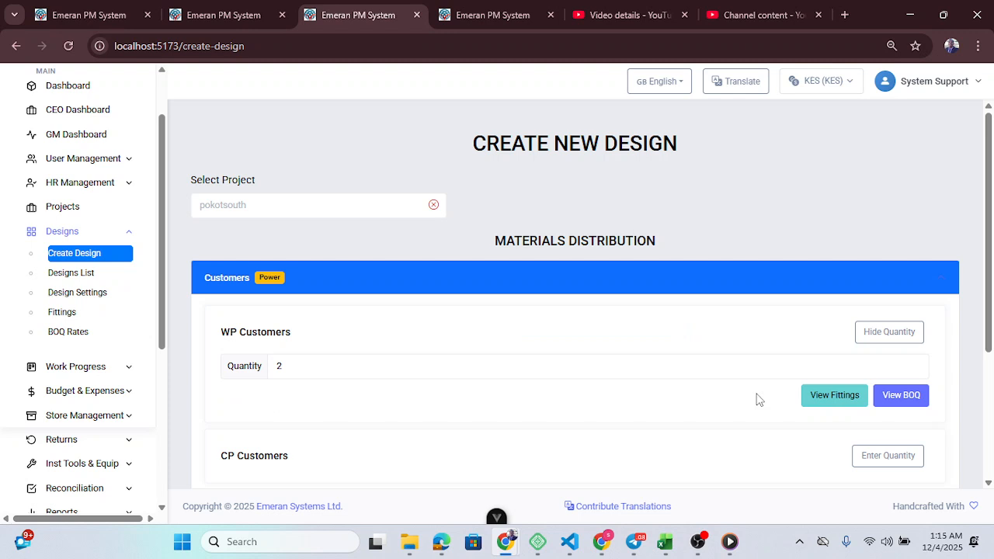
Open the CP Customers quantity for editing in the Customers group
{"action": "scroll", "coordinate": [487, 340], "scroll_direction": "down", "scroll_amount": 2}
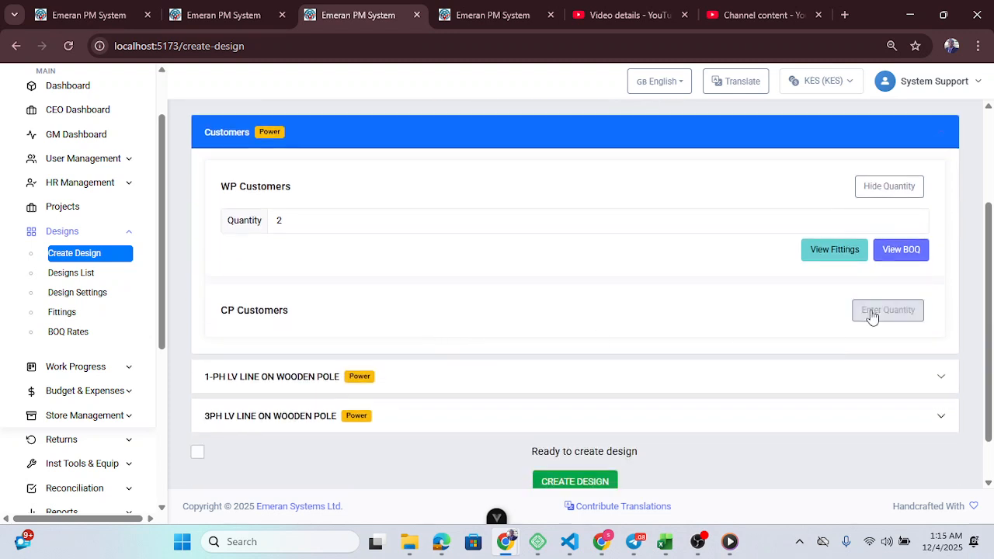
{"action": "left_click", "coordinate": [887, 310]}
{"action": "left_click", "coordinate": [226, 347]}
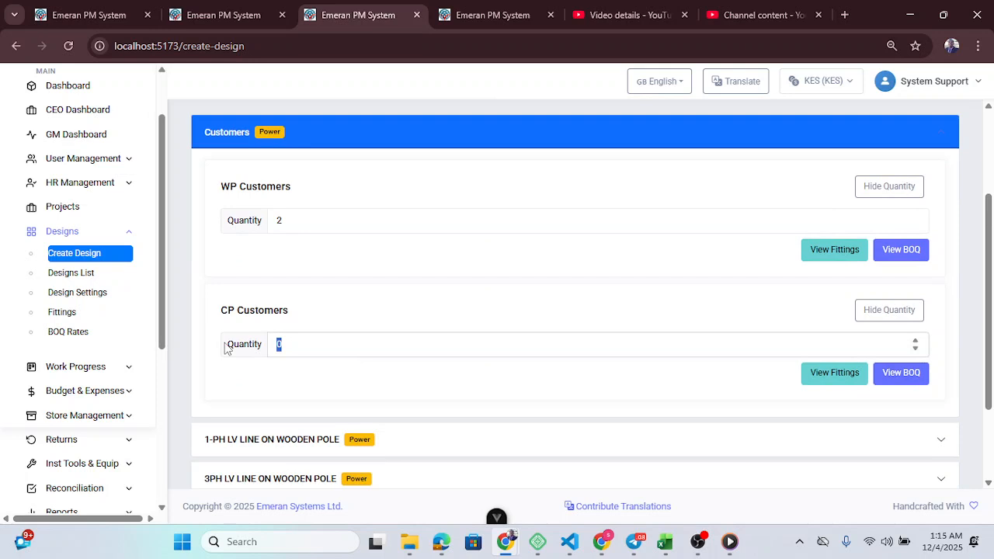
Expand the 1-PH LV LINE ON WOODEN POLE group and set its INT/TERM quantity to 3
{"action": "scroll", "coordinate": [596, 317], "scroll_direction": "down", "scroll_amount": 1}
{"action": "left_click", "coordinate": [598, 317]}
{"action": "scroll", "coordinate": [583, 299], "scroll_direction": "down", "scroll_amount": 3}
{"action": "scroll", "coordinate": [466, 277], "scroll_direction": "up", "scroll_amount": 2}
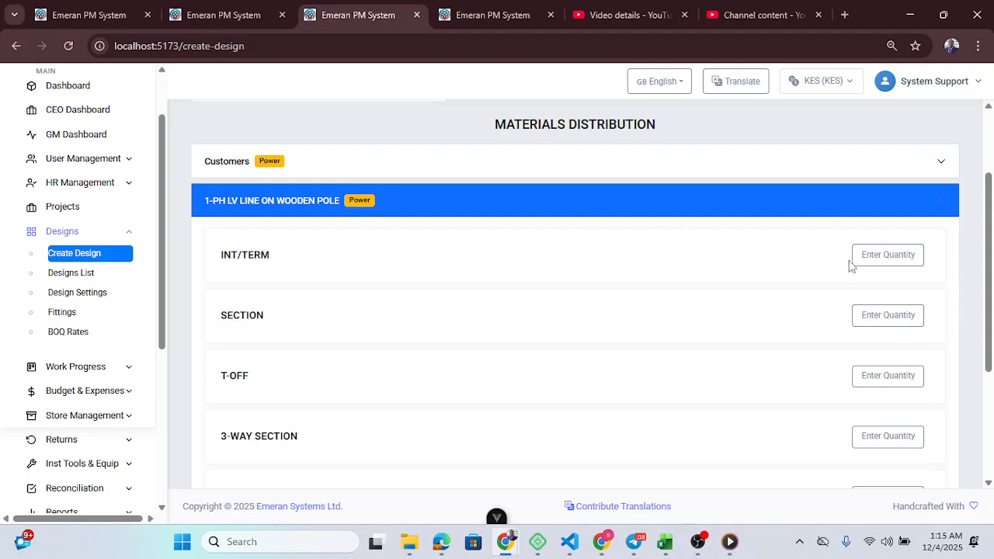
{"action": "left_click", "coordinate": [887, 254]}
{"action": "left_click", "coordinate": [249, 290]}
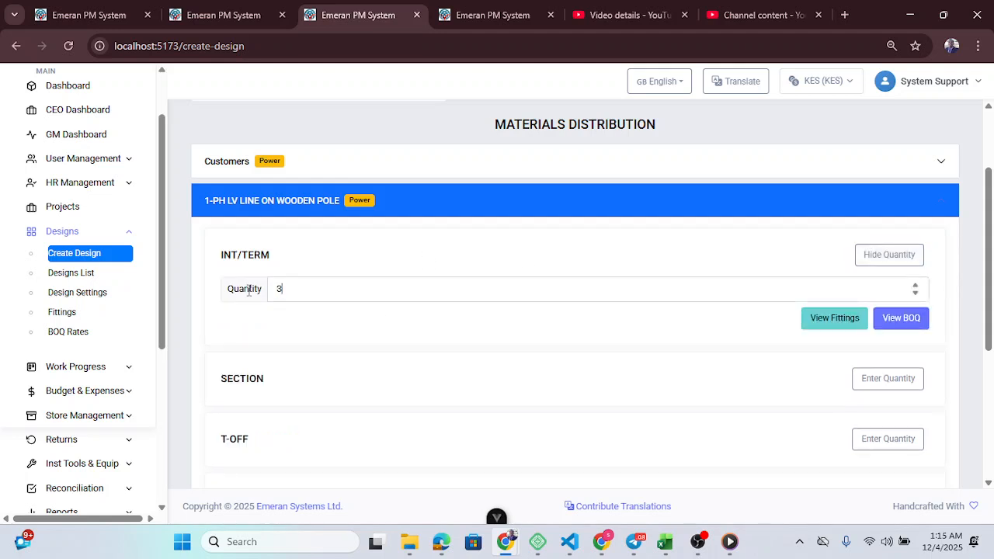
In the 1-PH LV line group, set the SECTION quantity to 2 and the T-OFF quantity to 4
{"action": "left_click", "coordinate": [888, 380]}
{"action": "scroll", "coordinate": [415, 315], "scroll_direction": "down", "scroll_amount": 1}
{"action": "left_click", "coordinate": [297, 344]}
{"action": "type", "text": "2"}
{"action": "scroll", "coordinate": [587, 337], "scroll_direction": "down", "scroll_amount": 1}
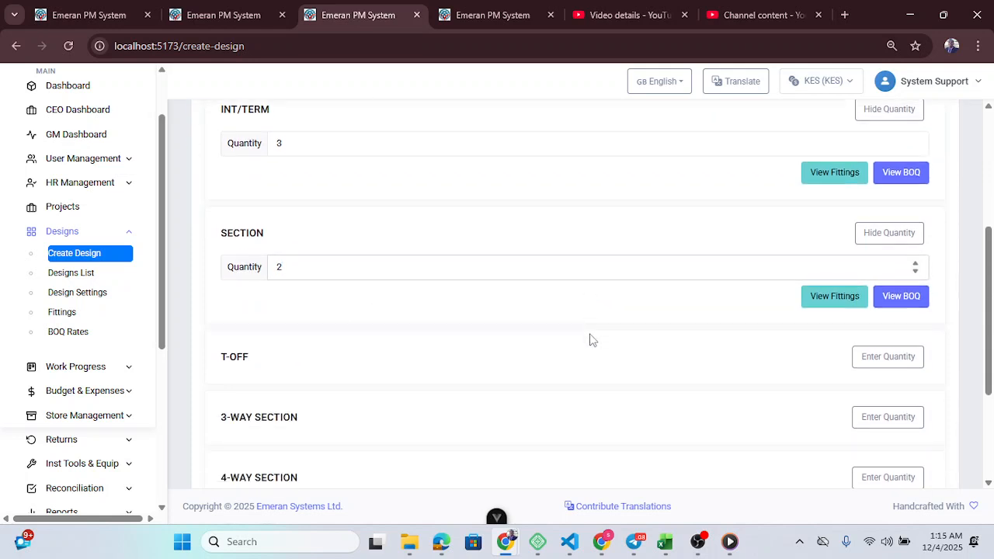
{"action": "left_click", "coordinate": [864, 359]}
{"action": "left_click", "coordinate": [260, 390]}
{"action": "scroll", "coordinate": [539, 341], "scroll_direction": "down", "scroll_amount": 1}
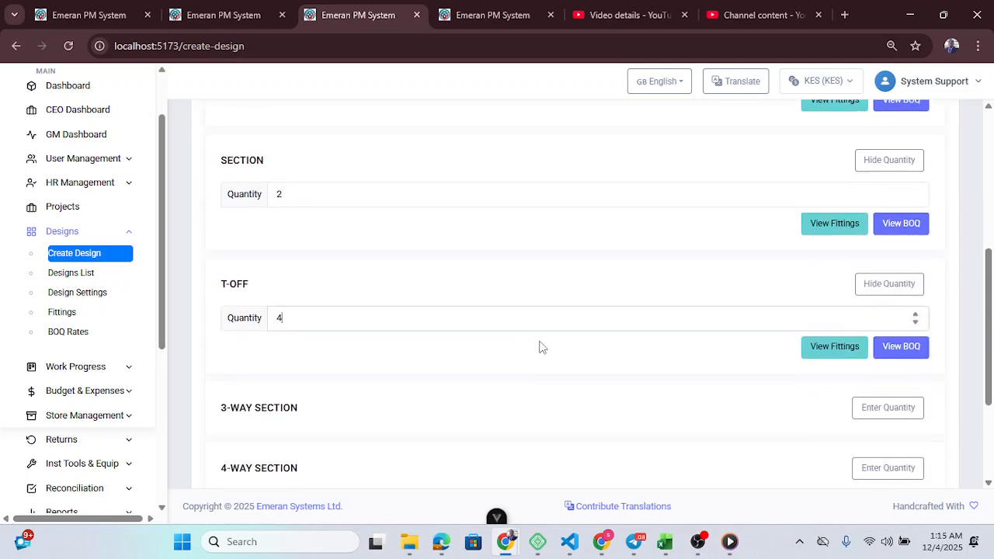
Set the 1-PH line's 3-WAY SECTION quantity to 4 and open the 4-WAY SECTION quantity for entry
{"action": "left_click", "coordinate": [870, 412]}
{"action": "scroll", "coordinate": [392, 386], "scroll_direction": "down", "scroll_amount": 2}
{"action": "scroll", "coordinate": [392, 386], "scroll_direction": "down", "scroll_amount": 1}
{"action": "left_click", "coordinate": [248, 231]}
{"action": "type", "text": "4"}
{"action": "scroll", "coordinate": [863, 293], "scroll_direction": "down", "scroll_amount": 1}
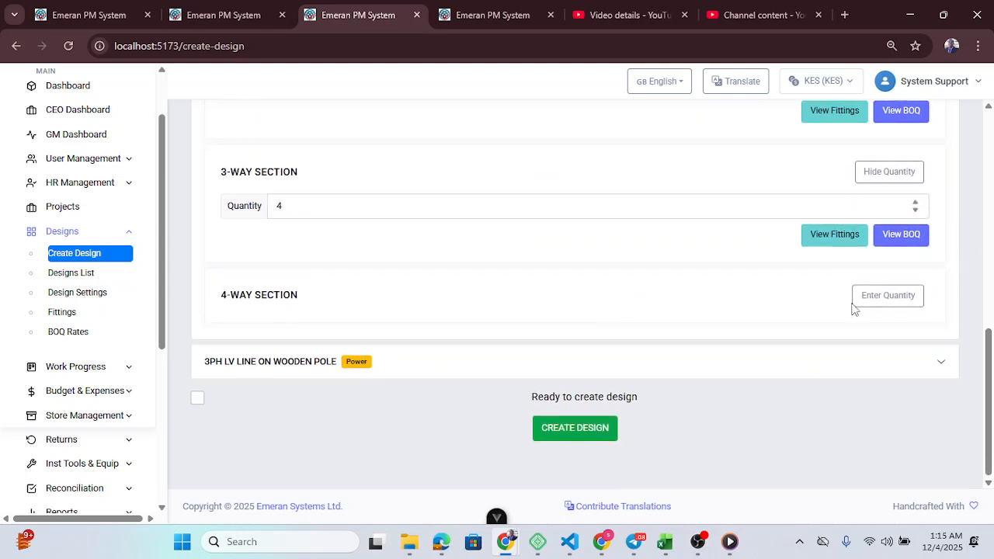
{"action": "left_click", "coordinate": [863, 295]}
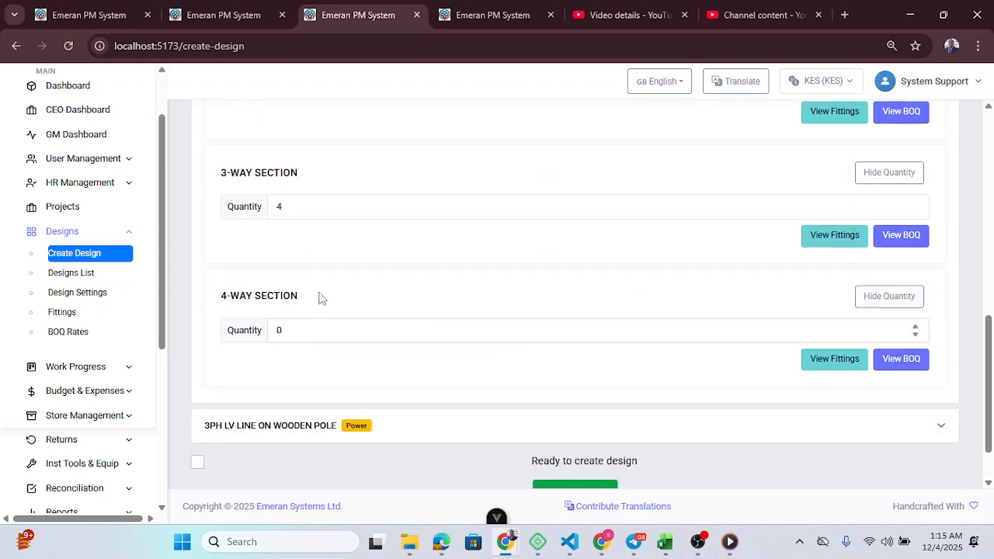
In the 3PH LV LINE ON WOODEN POLE group, open the T-OFF quantity and set the INT/TERM quantity to 3
{"action": "scroll", "coordinate": [435, 264], "scroll_direction": "down", "scroll_amount": 1}
{"action": "left_click", "coordinate": [448, 363]}
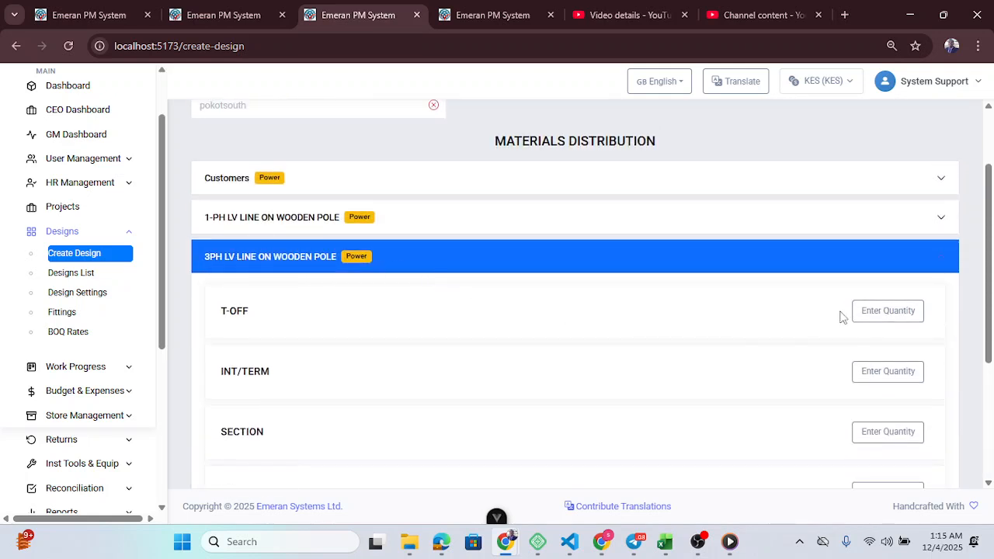
{"action": "left_click", "coordinate": [870, 312]}
{"action": "left_click_drag", "start_coordinate": [350, 338], "coordinate": [262, 350]}
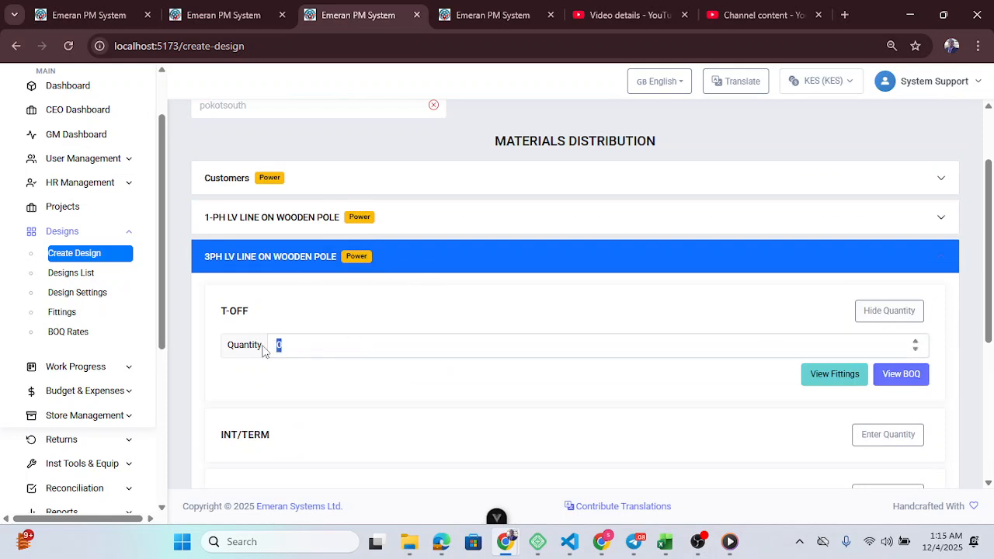
{"action": "scroll", "coordinate": [484, 333], "scroll_direction": "down", "scroll_amount": 2}
{"action": "left_click", "coordinate": [888, 288]}
{"action": "left_click", "coordinate": [275, 330]}
{"action": "type", "text": "3"}
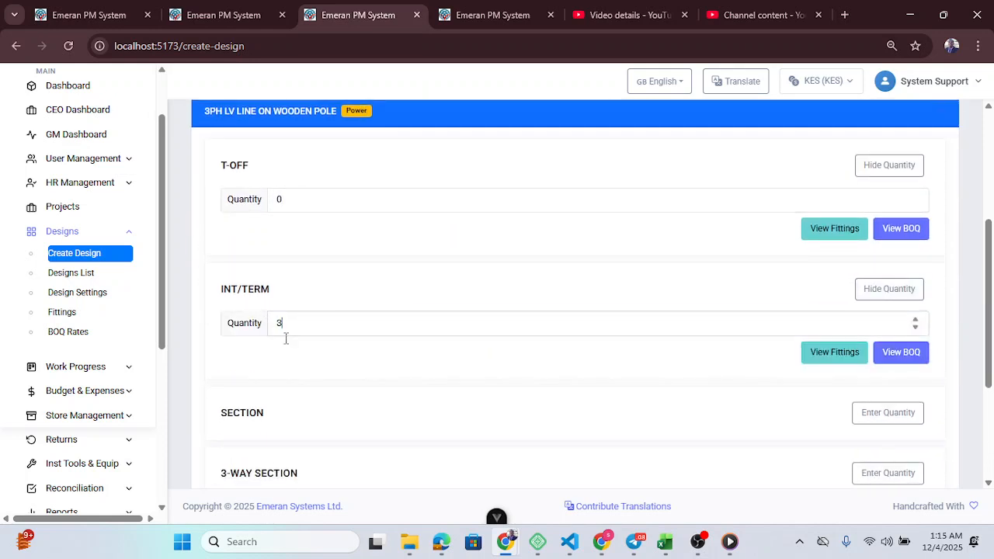
Set the SECTION quantity of the 3PH LV line group to 3
{"action": "left_click", "coordinate": [875, 422]}
{"action": "scroll", "coordinate": [393, 331], "scroll_direction": "down", "scroll_amount": 1}
{"action": "left_click_drag", "start_coordinate": [297, 374], "coordinate": [254, 373]}
{"action": "type", "text": "4"}
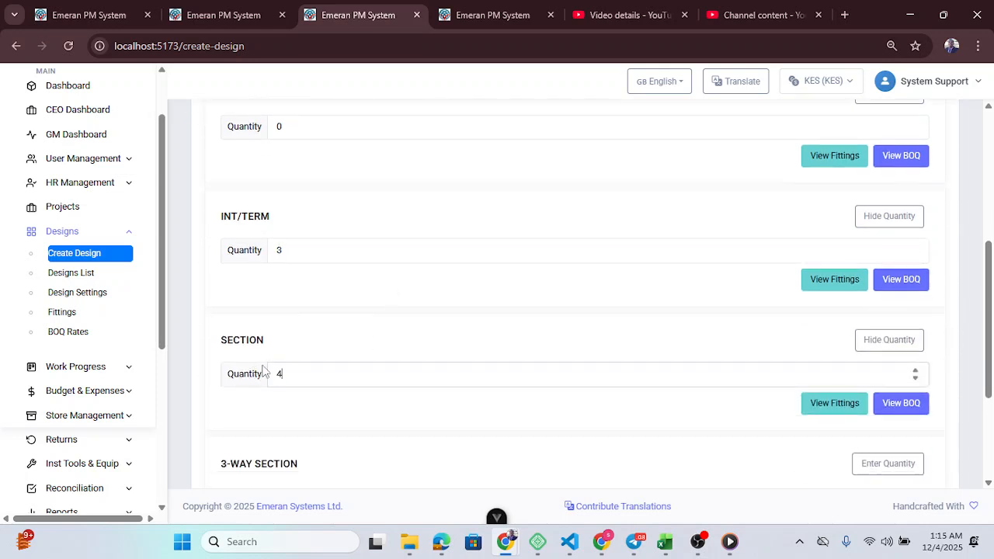
{"action": "key", "text": "BackSpace"}
{"action": "type", "text": "3"}
Set the 3-WAY SECTION quantity of the 3PH LV line group to 5
{"action": "scroll", "coordinate": [254, 373], "scroll_direction": "down", "scroll_amount": 2}
{"action": "left_click", "coordinate": [891, 330]}
{"action": "left_click_drag", "start_coordinate": [286, 348], "coordinate": [248, 358]}
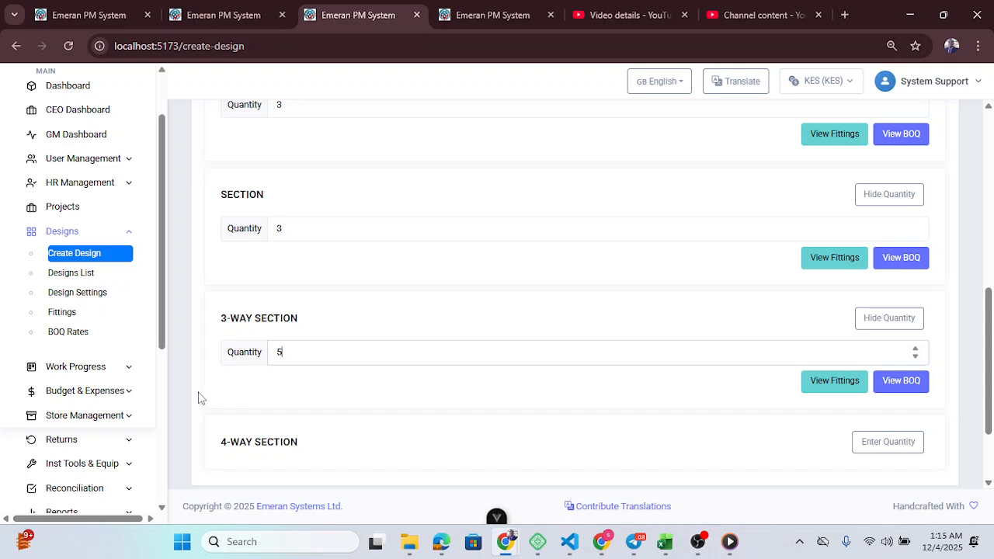
Check the entered 3PH quantities, mark the design as ready, and create it
{"action": "scroll", "coordinate": [479, 321], "scroll_direction": "up", "scroll_amount": 4}
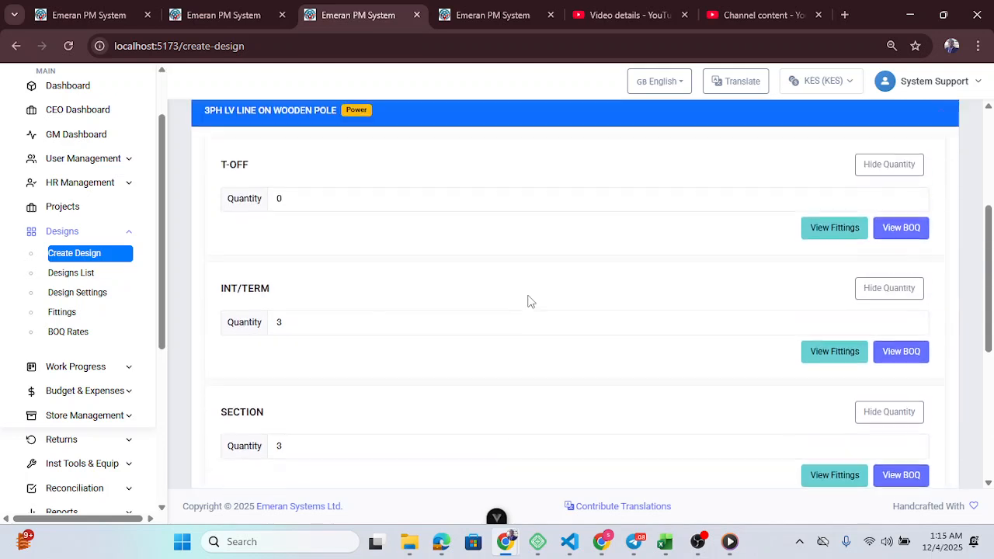
{"action": "scroll", "coordinate": [544, 280], "scroll_direction": "down", "scroll_amount": 5}
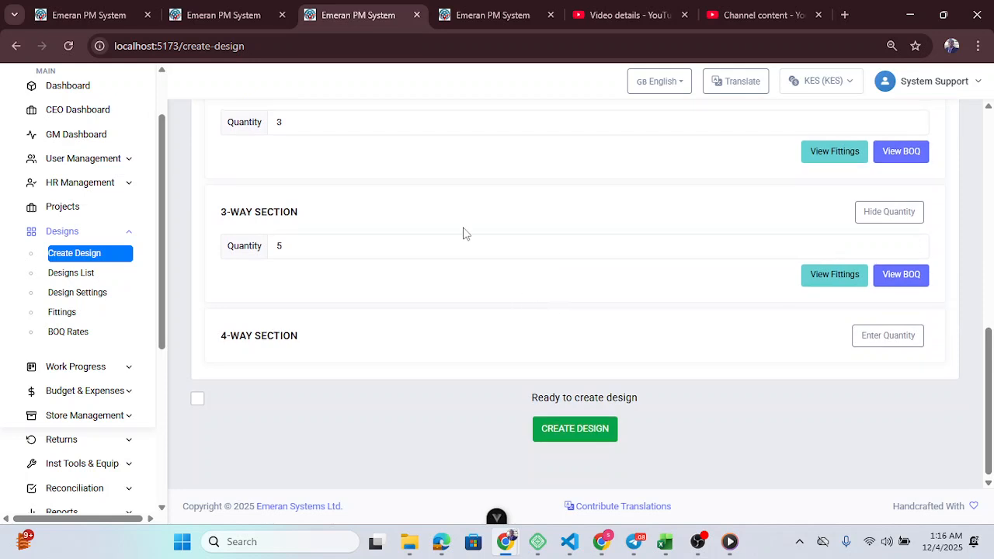
{"action": "scroll", "coordinate": [466, 231], "scroll_direction": "up", "scroll_amount": 1}
{"action": "scroll", "coordinate": [459, 330], "scroll_direction": "down", "scroll_amount": 1}
{"action": "left_click", "coordinate": [569, 399]}
{"action": "left_click", "coordinate": [573, 428]}
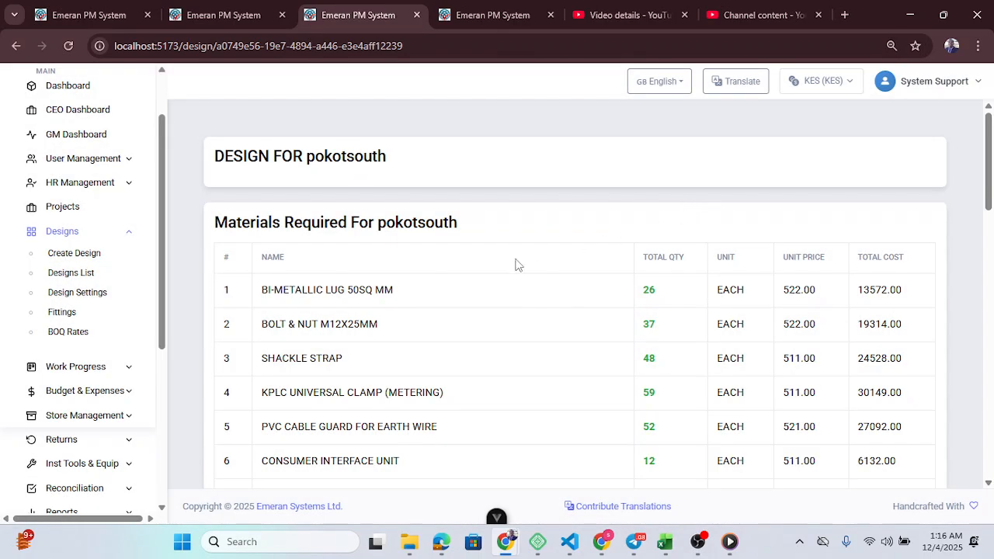
Examine the item names, total quantities and unit prices in the materials table of the pokotsouth design
{"action": "left_click_drag", "start_coordinate": [222, 224], "coordinate": [479, 224]}
{"action": "left_click", "coordinate": [662, 209]}
{"action": "scroll", "coordinate": [662, 209], "scroll_direction": "down", "scroll_amount": 1}
{"action": "double_click", "coordinate": [648, 216]}
{"action": "double_click", "coordinate": [648, 251]}
{"action": "double_click", "coordinate": [649, 285]}
{"action": "left_click_drag", "start_coordinate": [819, 217], "coordinate": [779, 222]}
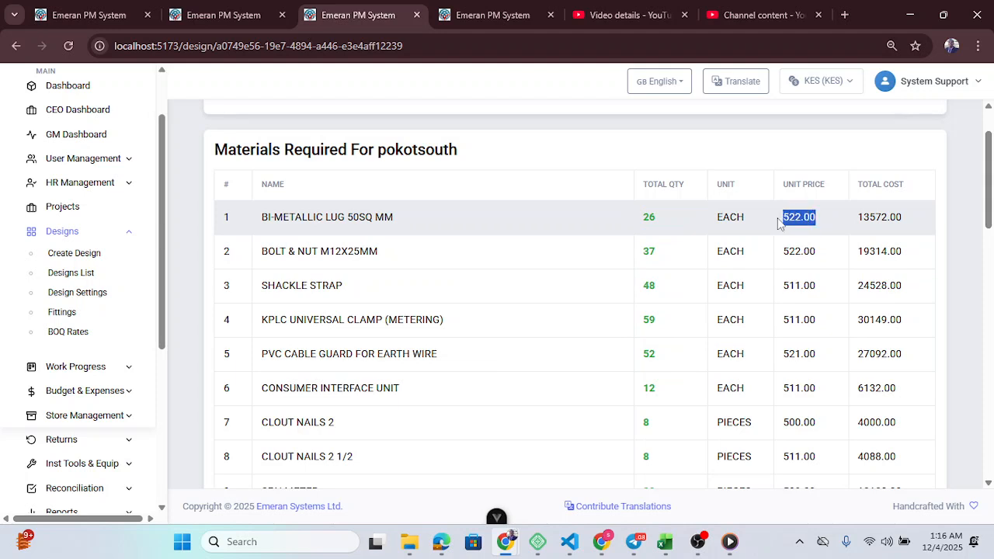
{"action": "left_click_drag", "start_coordinate": [395, 217], "coordinate": [262, 228]}
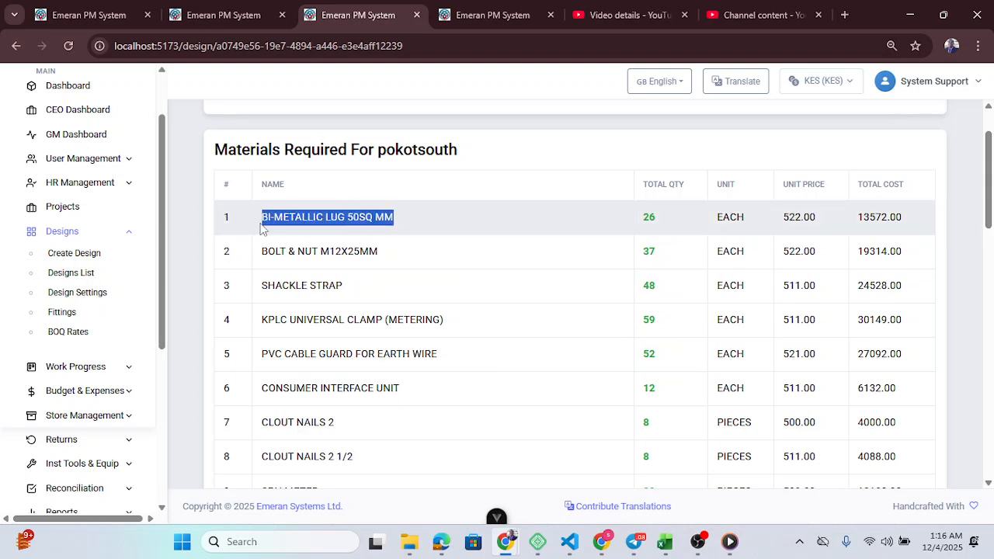
{"action": "left_click_drag", "start_coordinate": [821, 219], "coordinate": [778, 223]}
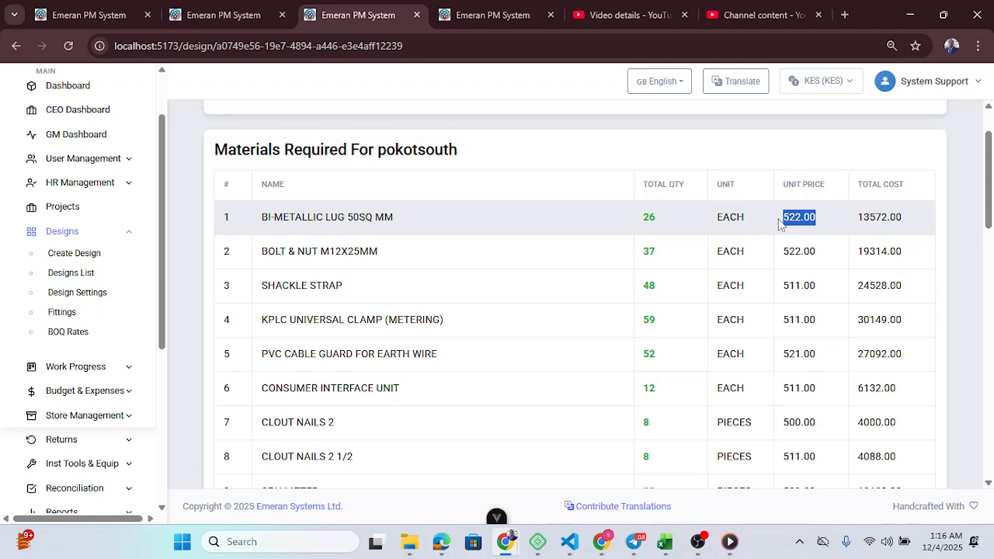
Examine the name, unit price and total quantity of the BI-METALLIC LUG 50SQ MM item in the pokotsouth materials table
{"action": "left_click", "coordinate": [819, 223]}
{"action": "left_click_drag", "start_coordinate": [264, 218], "coordinate": [701, 223]}
{"action": "left_click_drag", "start_coordinate": [813, 219], "coordinate": [766, 222]}
{"action": "left_click_drag", "start_coordinate": [264, 221], "coordinate": [416, 222]}
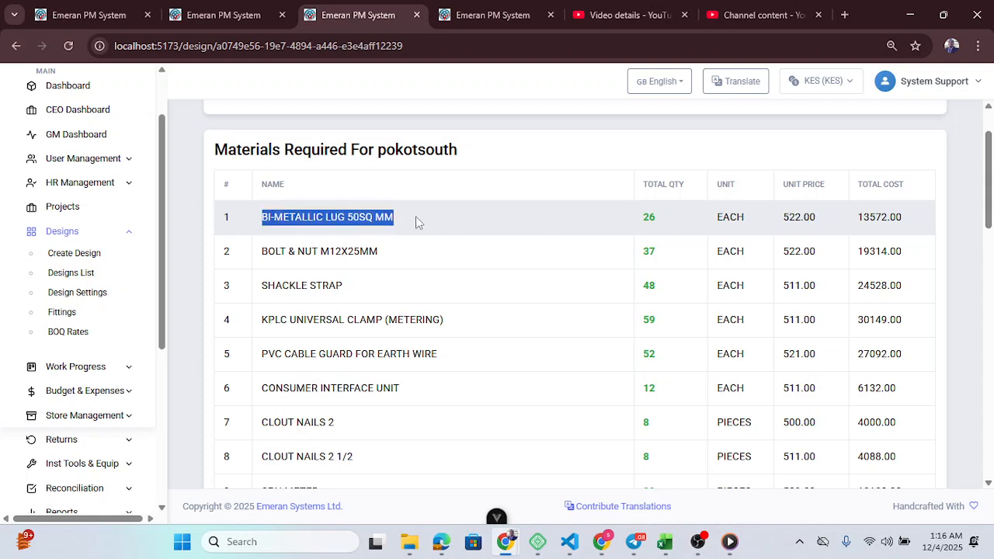
{"action": "left_click_drag", "start_coordinate": [816, 218], "coordinate": [783, 217]}
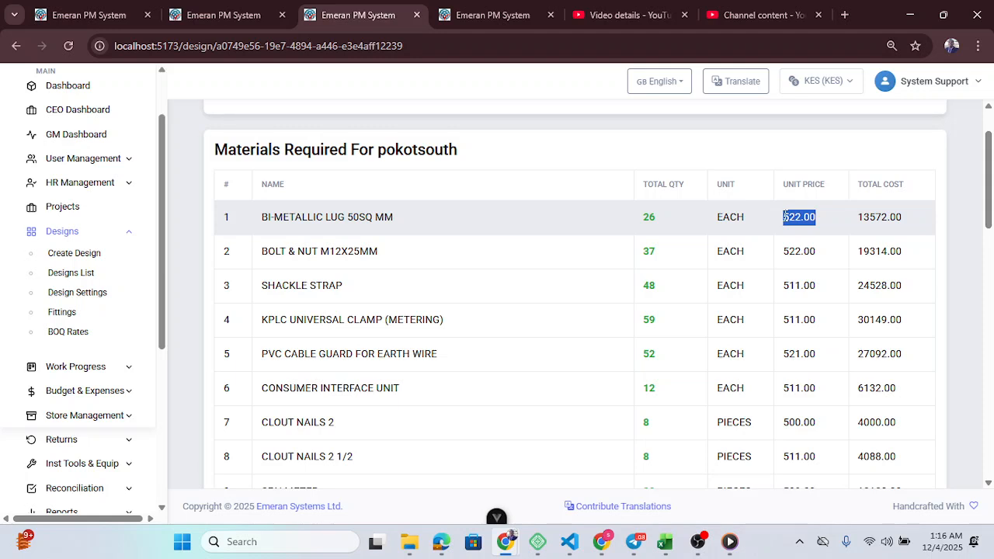
{"action": "double_click", "coordinate": [649, 218]}
Review the Total Materials Budget at the end of the pokotsouth materials table
{"action": "scroll", "coordinate": [788, 347], "scroll_direction": "down", "scroll_amount": 5}
{"action": "scroll", "coordinate": [788, 347], "scroll_direction": "down", "scroll_amount": 7}
{"action": "left_click_drag", "start_coordinate": [577, 196], "coordinate": [683, 196]}
{"action": "double_click", "coordinate": [885, 195]}
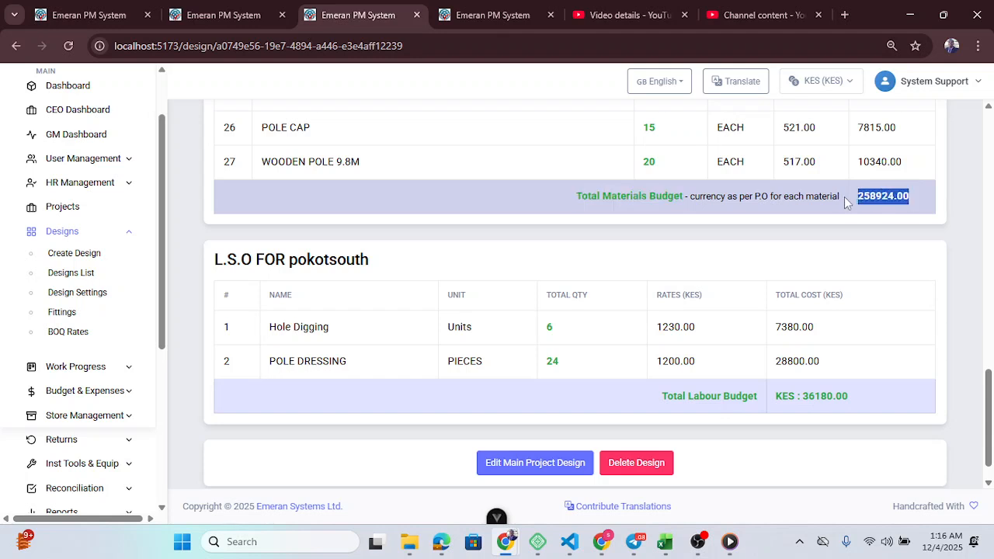
{"action": "left_click", "coordinate": [803, 244]}
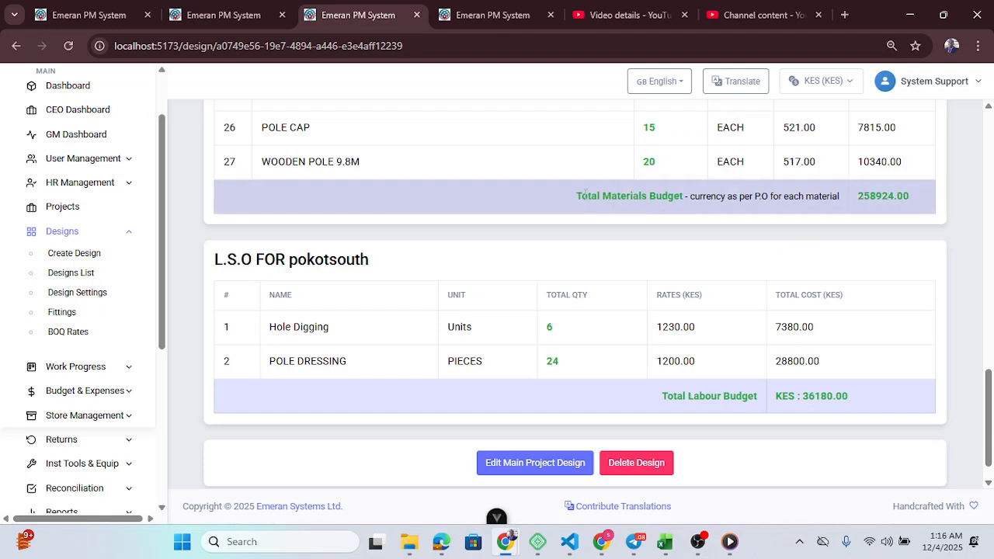
{"action": "left_click_drag", "start_coordinate": [579, 196], "coordinate": [922, 206]}
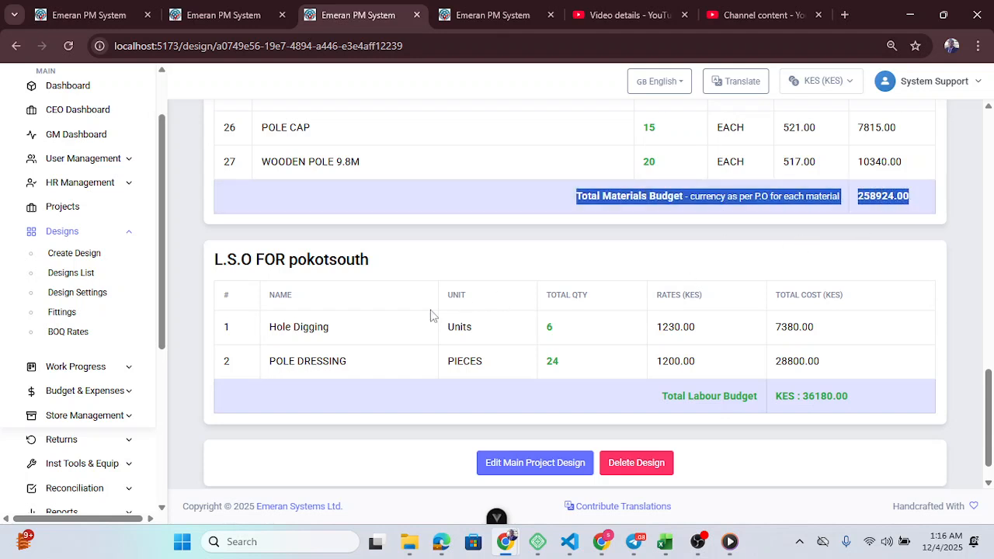
Review the Total Labour Budget in the L.S.O table for pokotsouth
{"action": "scroll", "coordinate": [370, 311], "scroll_direction": "down", "scroll_amount": 1}
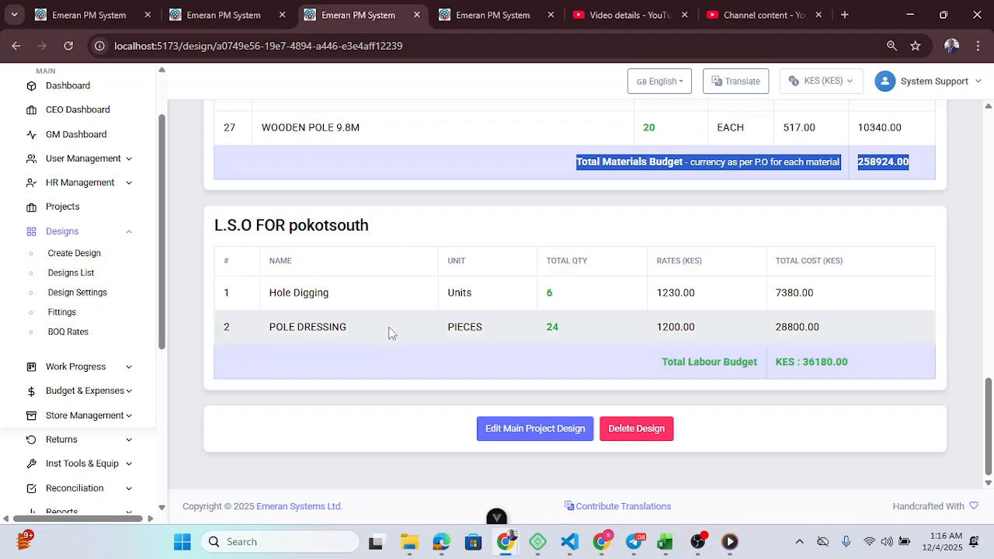
{"action": "left_click", "coordinate": [664, 366]}
{"action": "left_click_drag", "start_coordinate": [881, 362], "coordinate": [668, 364]}
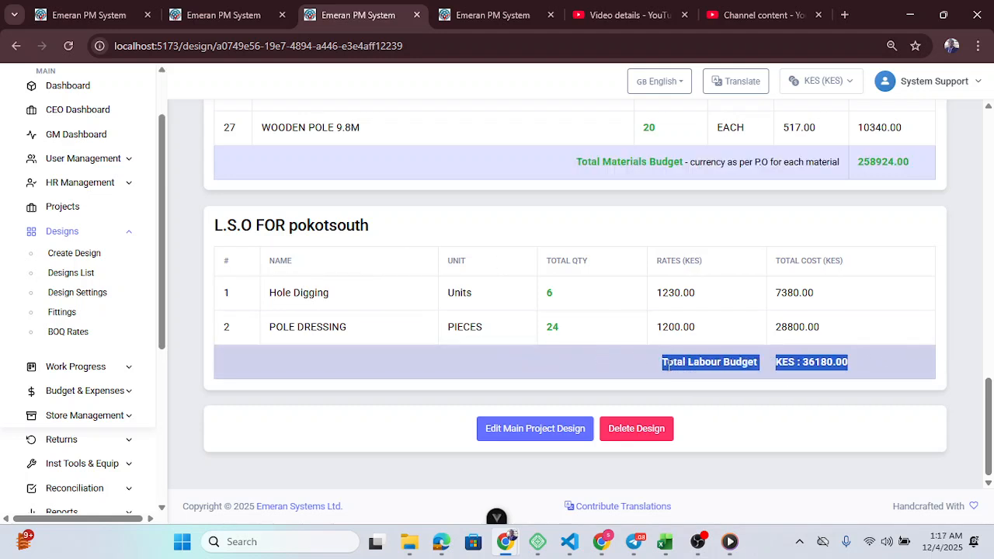
Examine the Hole Digging quantity and rate, and the total costs of both labour items in the L.S.O table
{"action": "left_click_drag", "start_coordinate": [270, 293], "coordinate": [350, 293]}
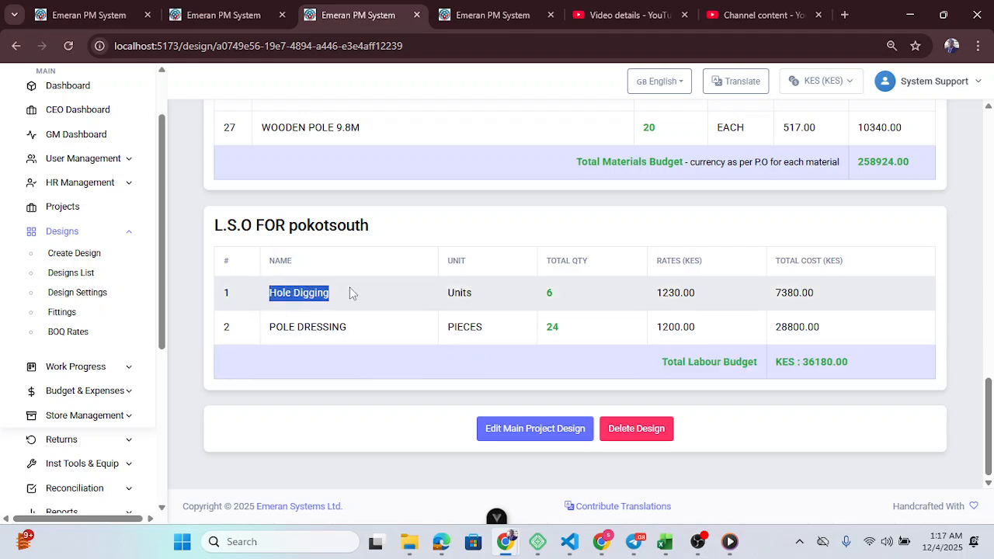
{"action": "double_click", "coordinate": [309, 294]}
{"action": "triple_click", "coordinate": [309, 294]}
{"action": "double_click", "coordinate": [553, 292]}
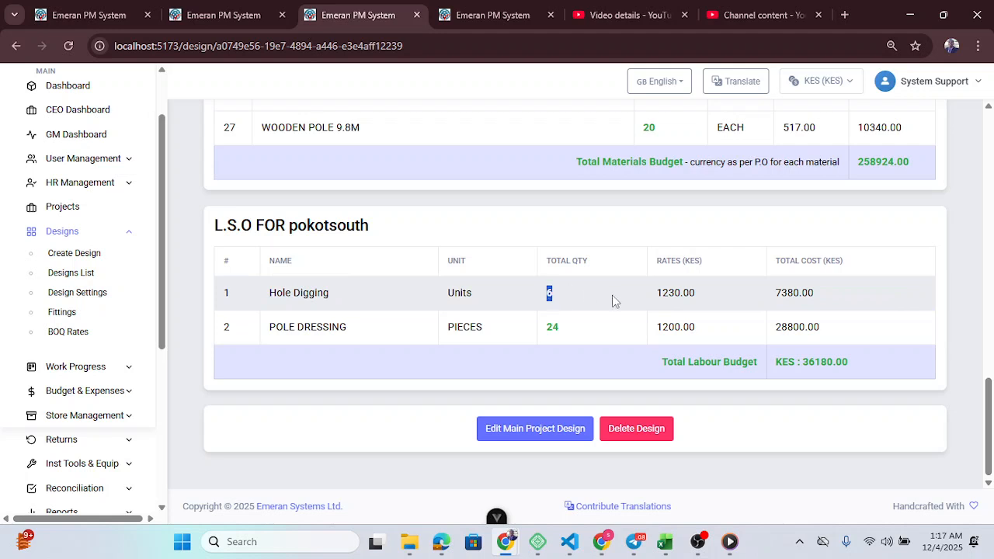
{"action": "left_click_drag", "start_coordinate": [714, 295], "coordinate": [652, 300]}
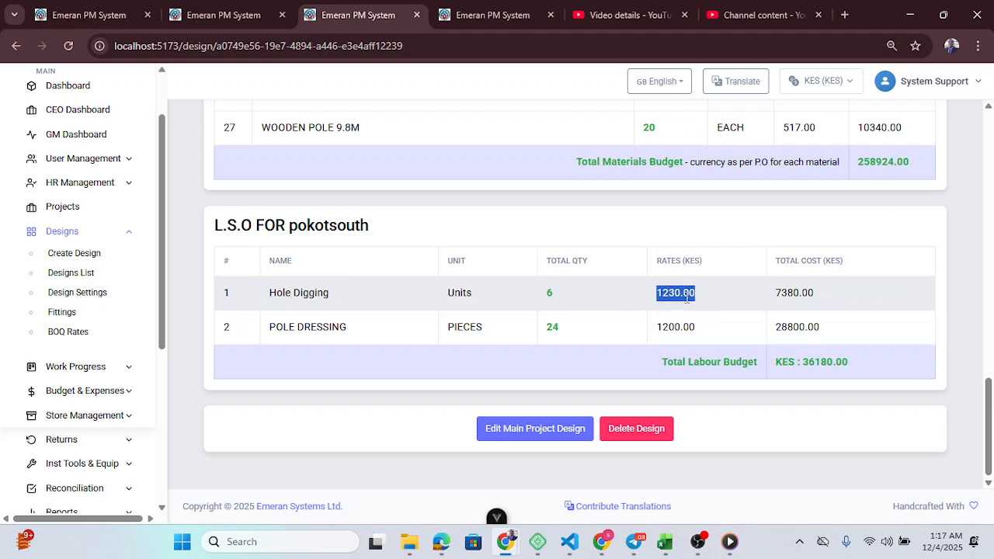
{"action": "left_click", "coordinate": [711, 303]}
{"action": "left_click_drag", "start_coordinate": [706, 262], "coordinate": [654, 262]}
{"action": "left_click", "coordinate": [714, 269]}
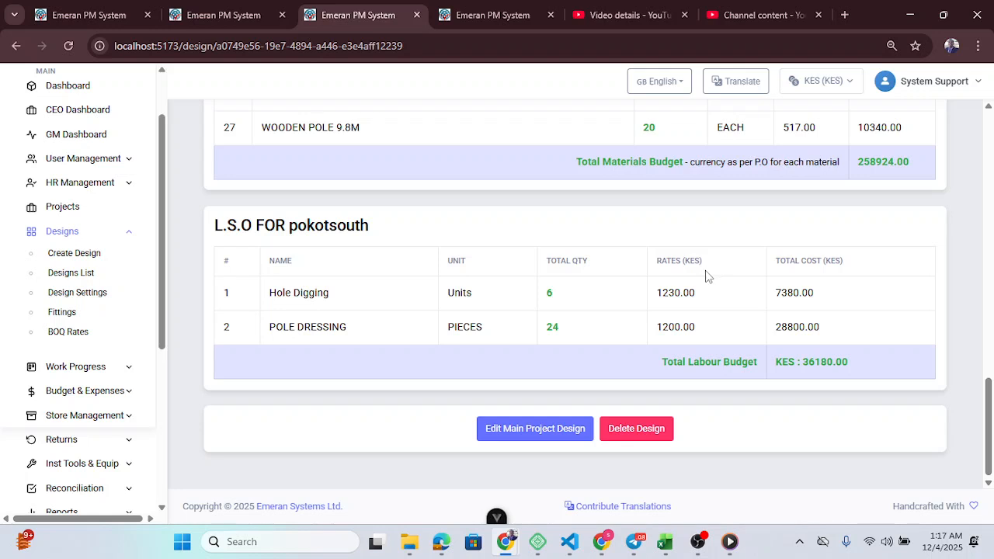
{"action": "left_click_drag", "start_coordinate": [820, 298], "coordinate": [750, 293]}
{"action": "left_click_drag", "start_coordinate": [835, 324], "coordinate": [769, 328]}
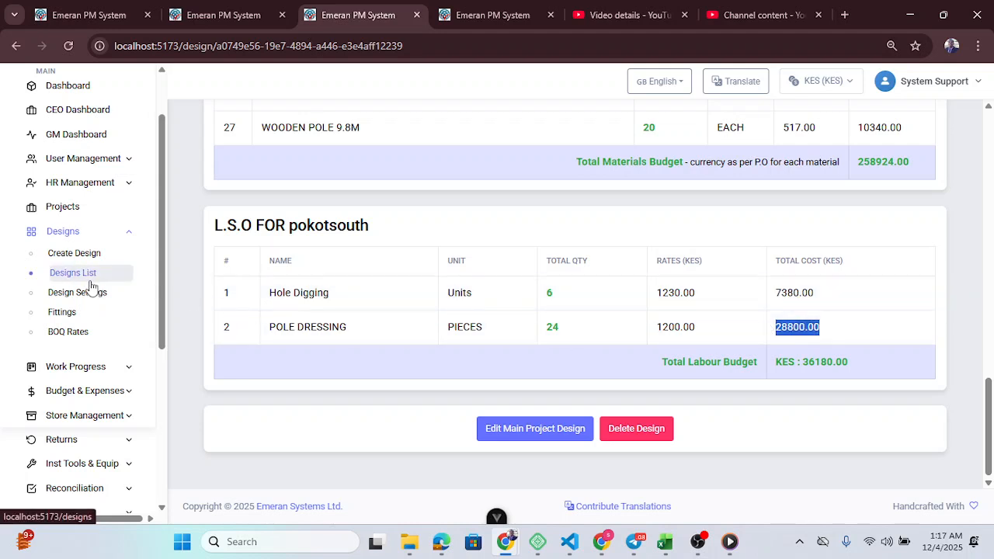
Show the list of all designed projects
{"action": "left_click", "coordinate": [74, 272]}
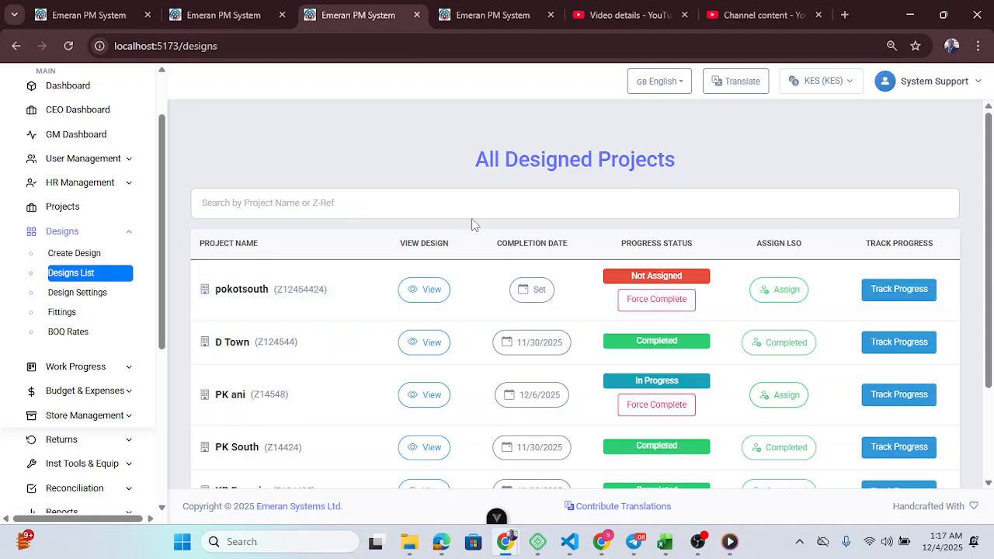
{"action": "left_click", "coordinate": [73, 254]}
{"action": "left_click", "coordinate": [70, 274]}
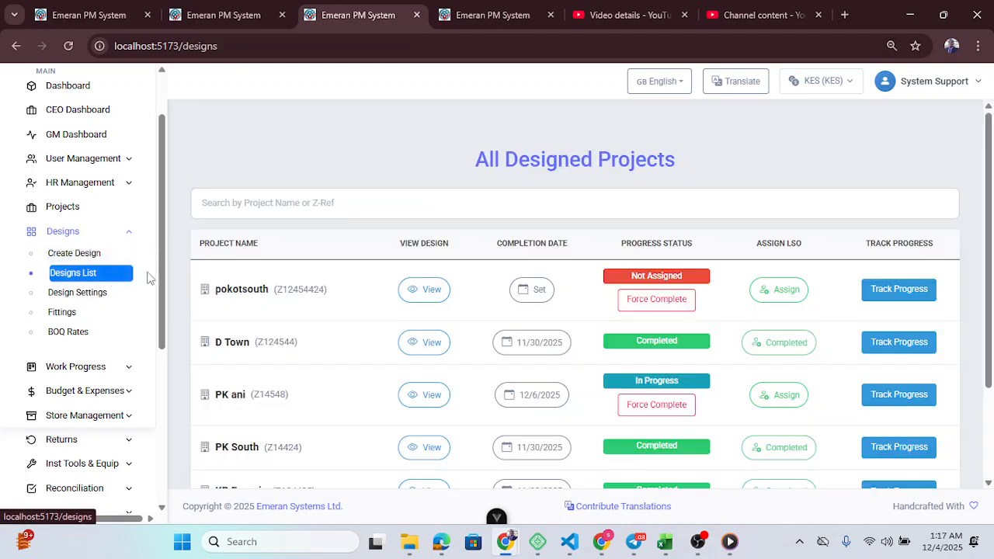
Search for POKO among the projects selectable for a new design, and clear the search
{"action": "left_click", "coordinate": [76, 255]}
{"action": "left_click", "coordinate": [299, 203]}
{"action": "type", "text": "POKO"}
{"action": "key", "text": "ctrl+a"}
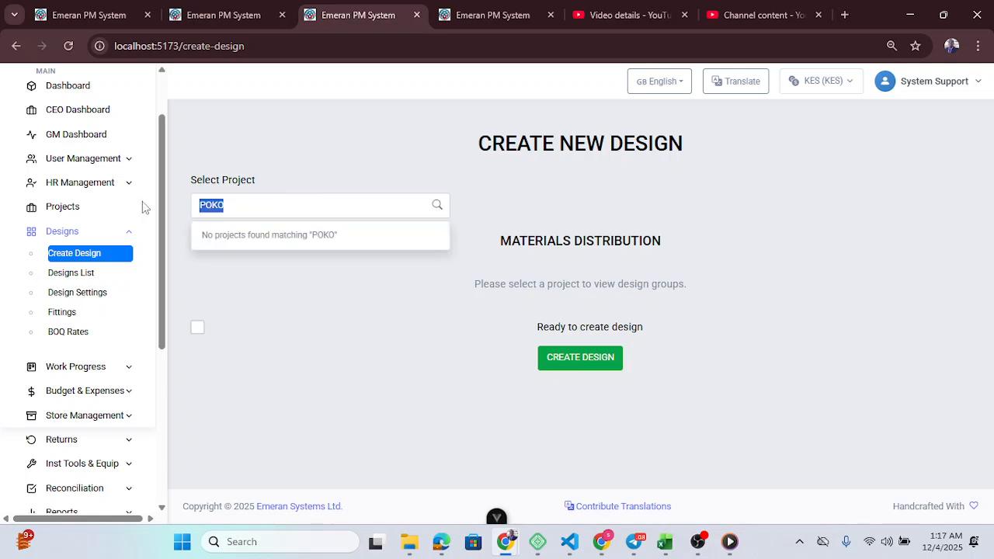
{"action": "key", "text": "BackSpace"}
Browse the projects still available for design and select the D Town-additionals 1 sub-project
{"action": "left_click", "coordinate": [294, 160]}
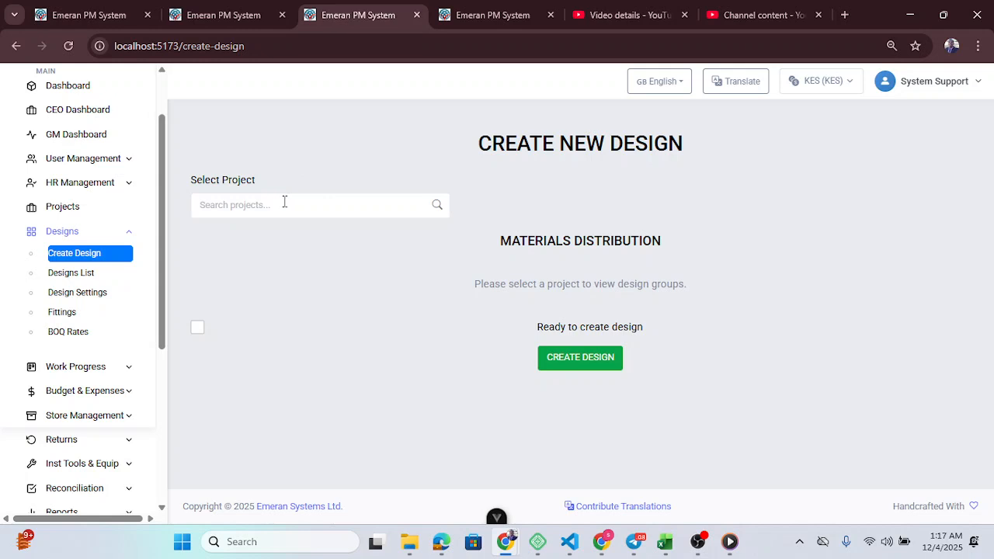
{"action": "left_click", "coordinate": [251, 208]}
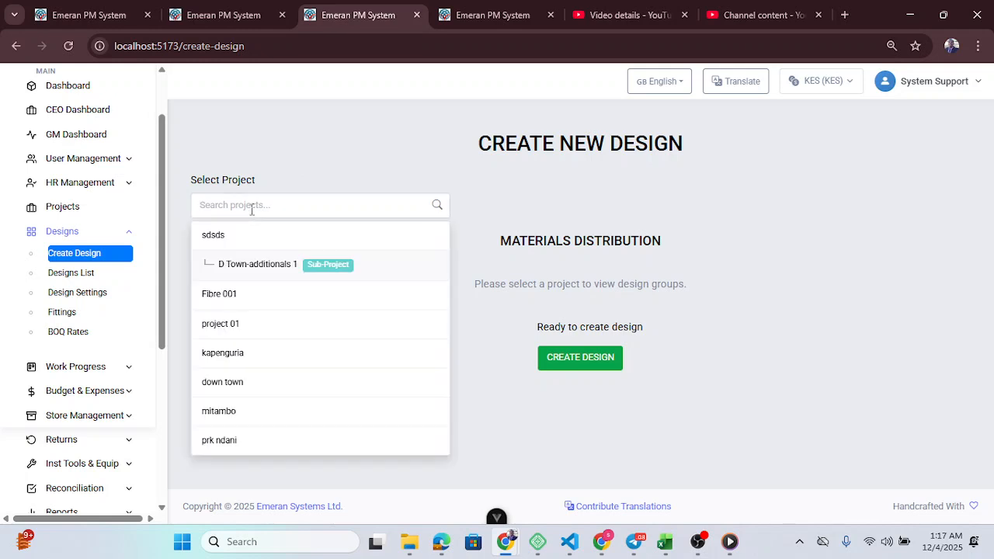
{"action": "left_click", "coordinate": [288, 180]}
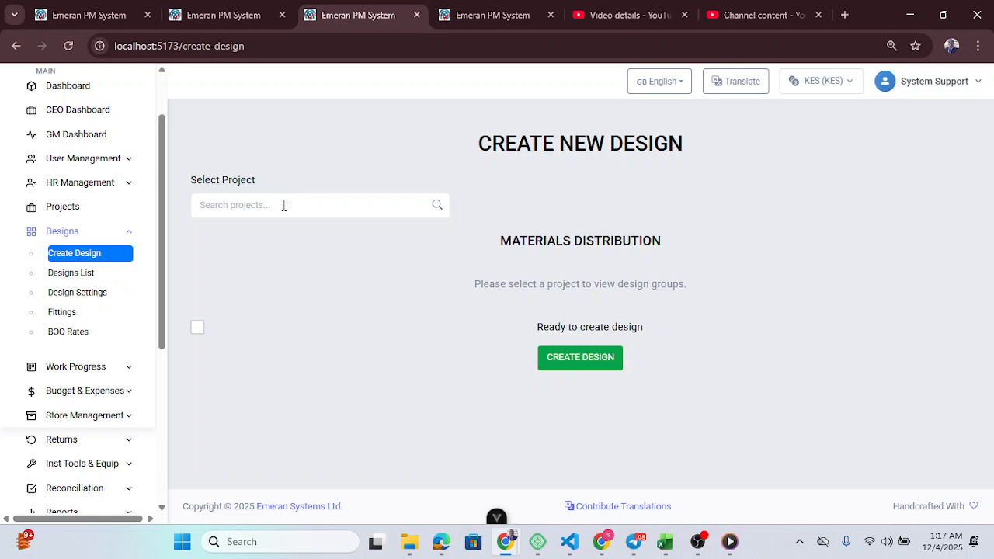
{"action": "left_click", "coordinate": [284, 205]}
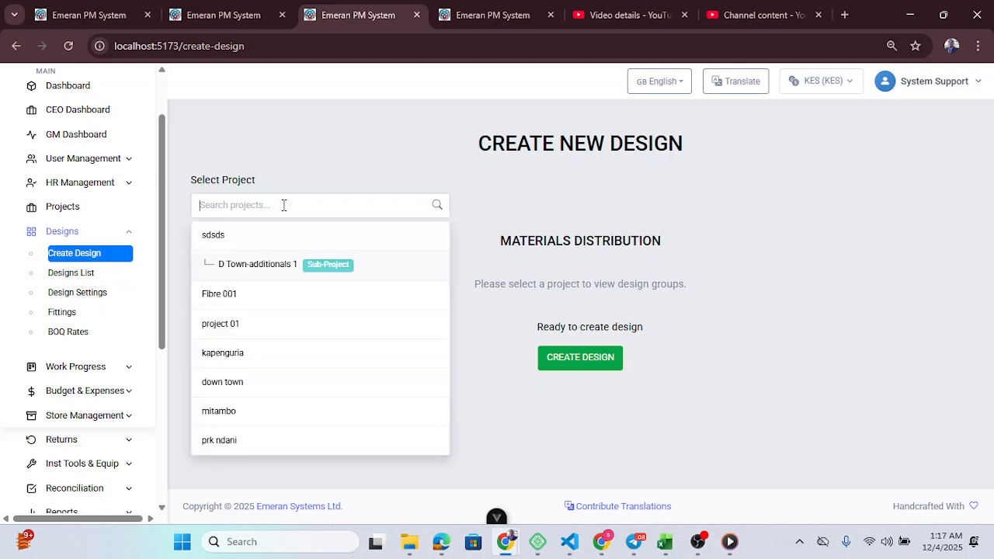
{"action": "left_click", "coordinate": [317, 153]}
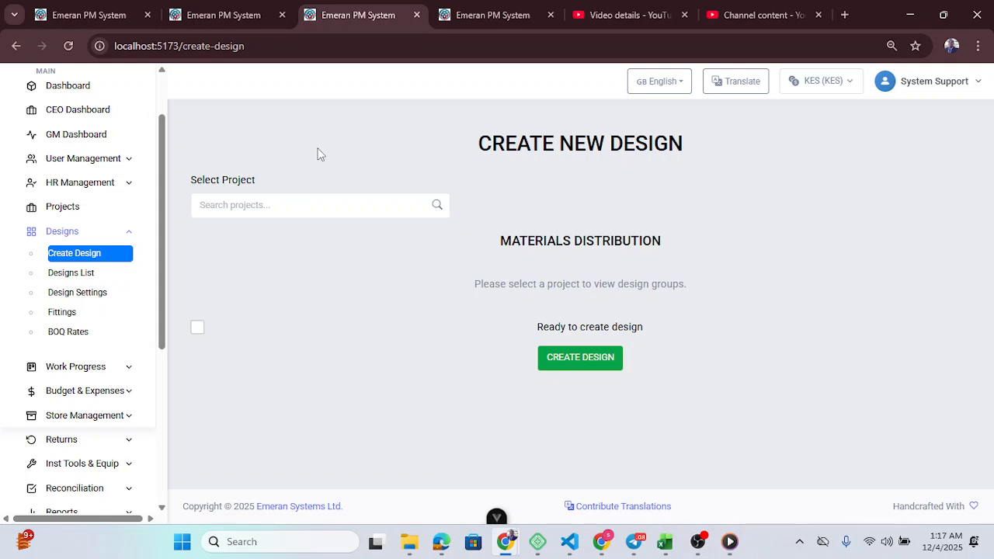
{"action": "left_click", "coordinate": [308, 200]}
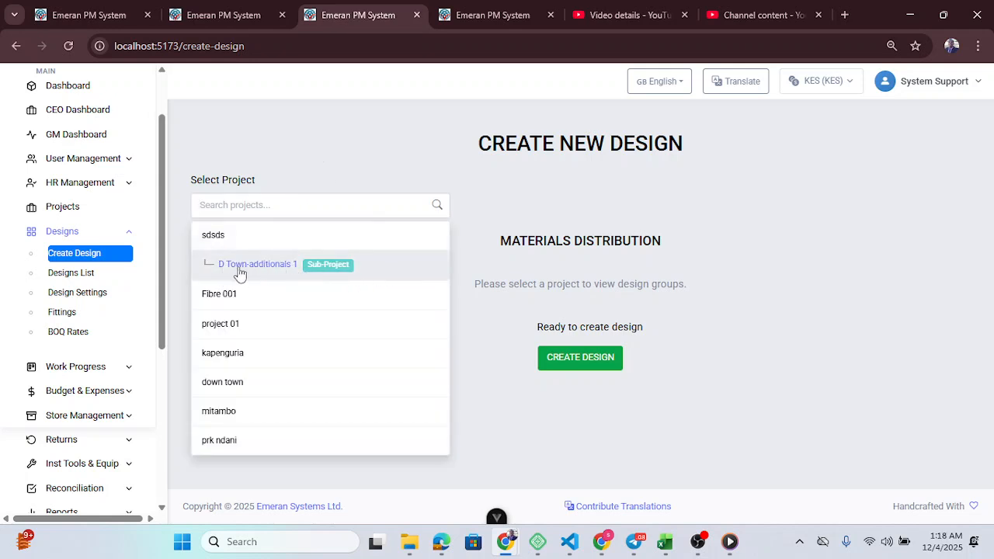
{"action": "left_click", "coordinate": [346, 273]}
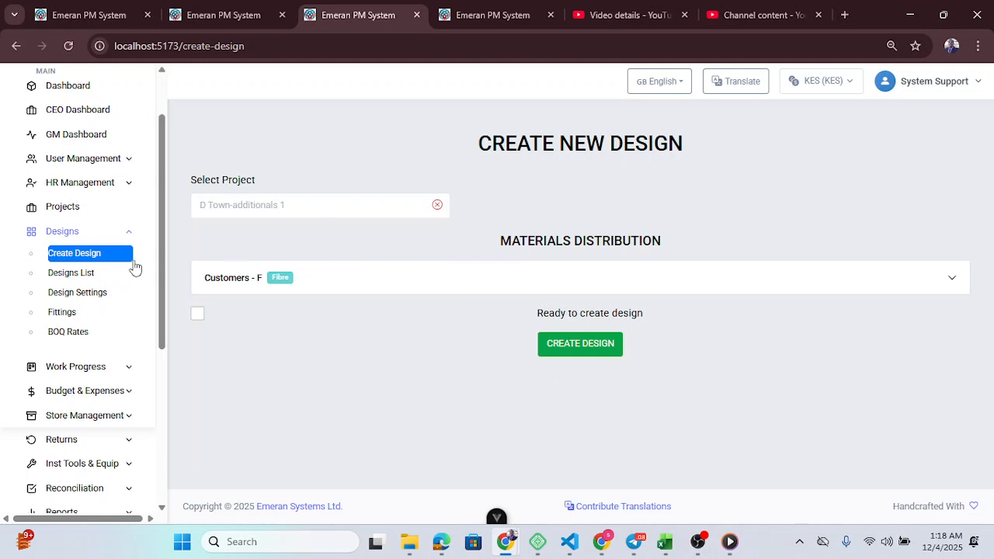
View the pokotsouth design from the designs list and look through its materials and labour tables
{"action": "left_click", "coordinate": [58, 273]}
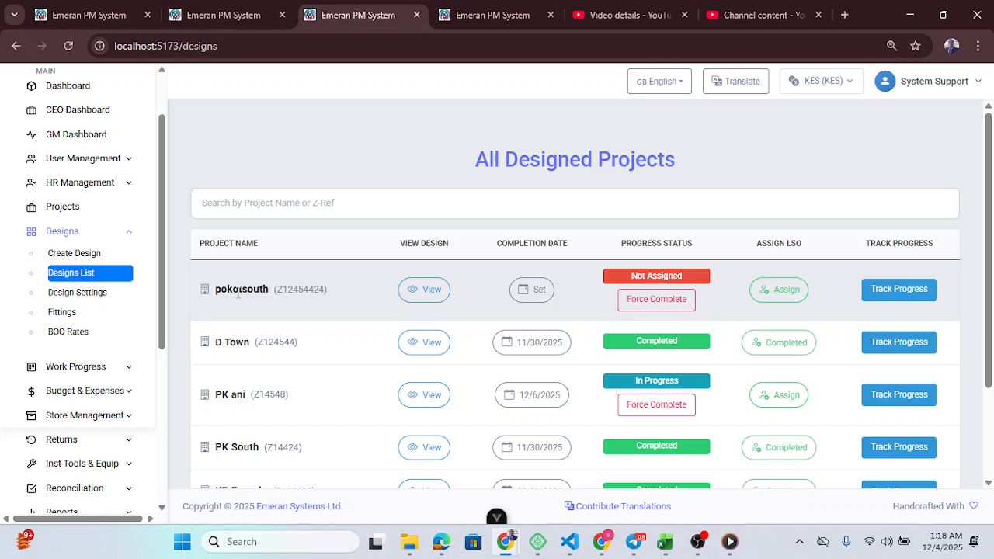
{"action": "left_click_drag", "start_coordinate": [217, 290], "coordinate": [268, 291]}
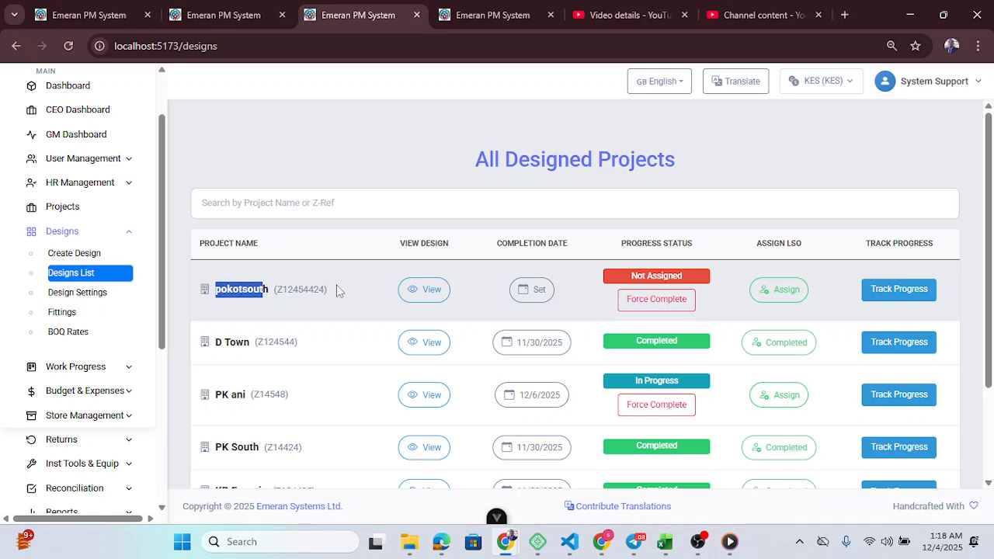
{"action": "left_click", "coordinate": [418, 291]}
{"action": "scroll", "coordinate": [543, 249], "scroll_direction": "down", "scroll_amount": 10}
{"action": "scroll", "coordinate": [539, 287], "scroll_direction": "down", "scroll_amount": 5}
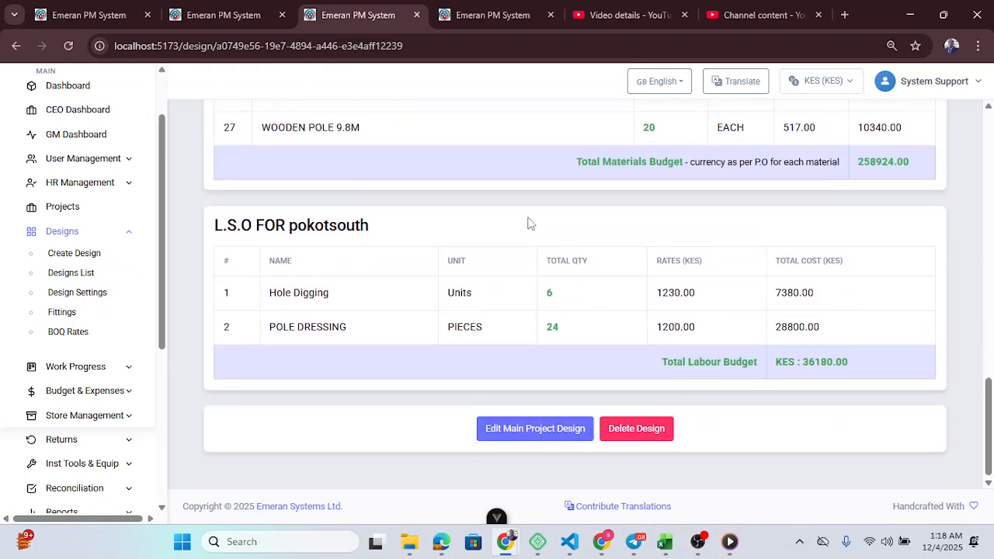
{"action": "scroll", "coordinate": [526, 260], "scroll_direction": "up", "scroll_amount": 1}
{"action": "scroll", "coordinate": [526, 260], "scroll_direction": "up", "scroll_amount": 14}
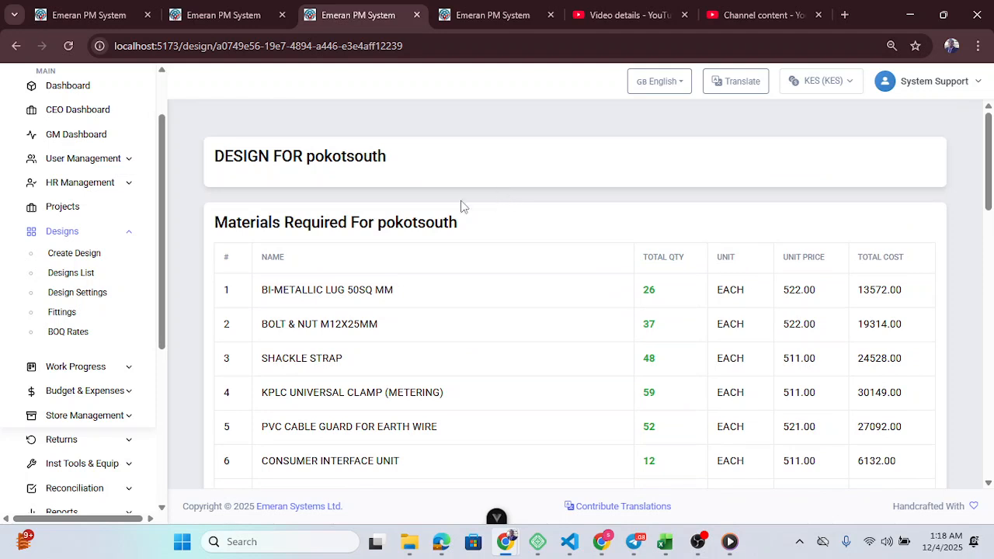
Create a sub-project named pOKOT2 under the pokotsouth project
{"action": "left_click", "coordinate": [76, 211]}
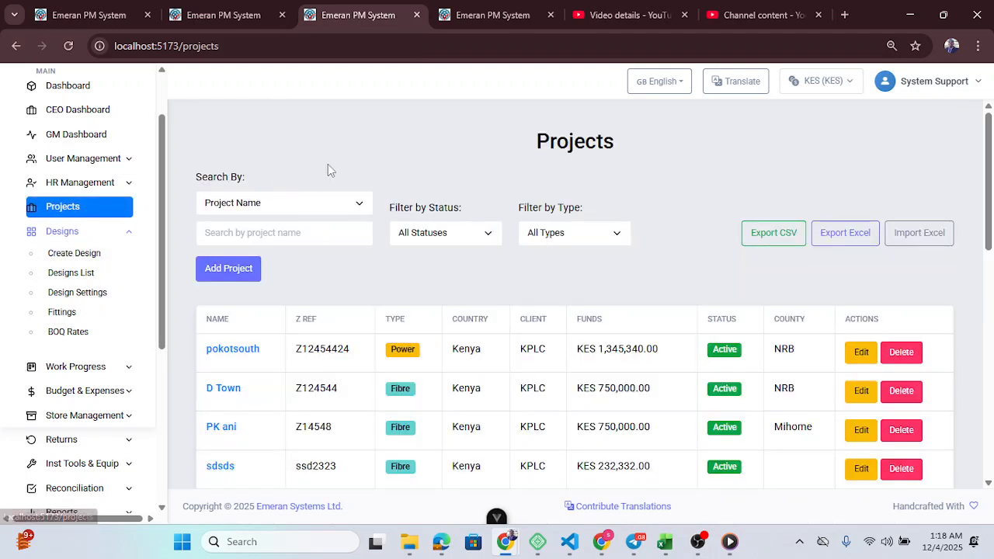
{"action": "left_click", "coordinate": [232, 357]}
{"action": "left_click", "coordinate": [885, 339]}
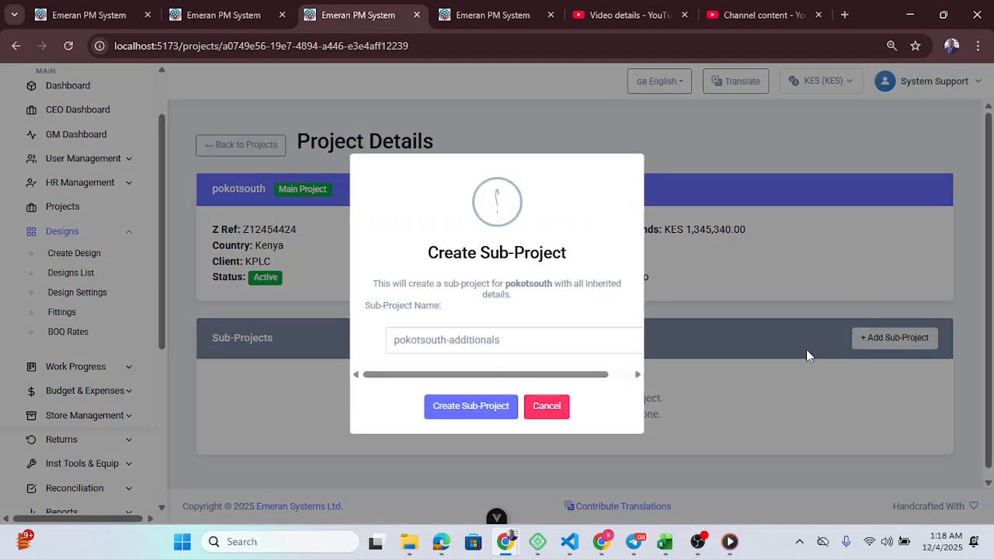
{"action": "left_click_drag", "start_coordinate": [500, 340], "coordinate": [372, 342]}
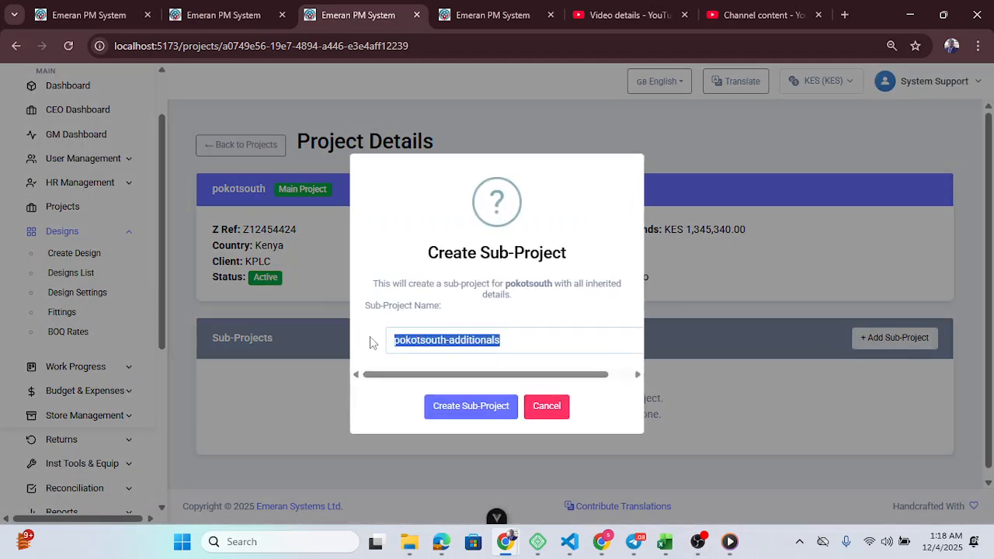
{"action": "type", "text": "pOKOT2"}
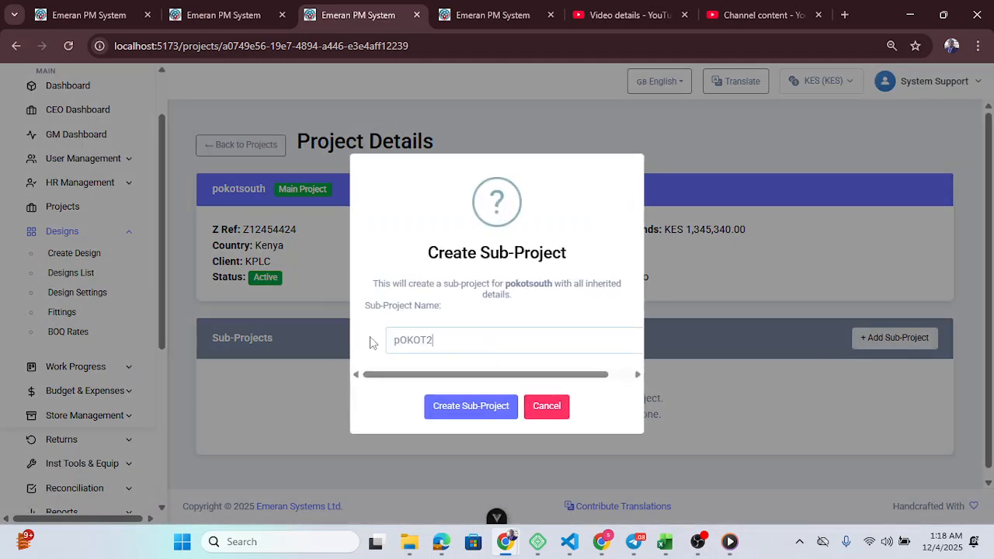
{"action": "left_click", "coordinate": [484, 407]}
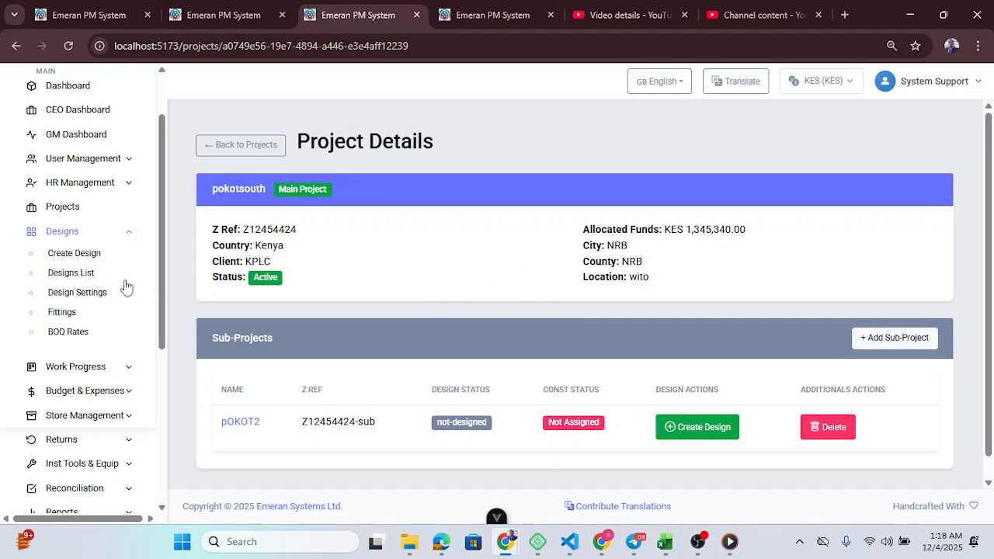
Start a new design for the pOKOT2 sub-project
{"action": "left_click", "coordinate": [74, 253]}
{"action": "left_click", "coordinate": [285, 210]}
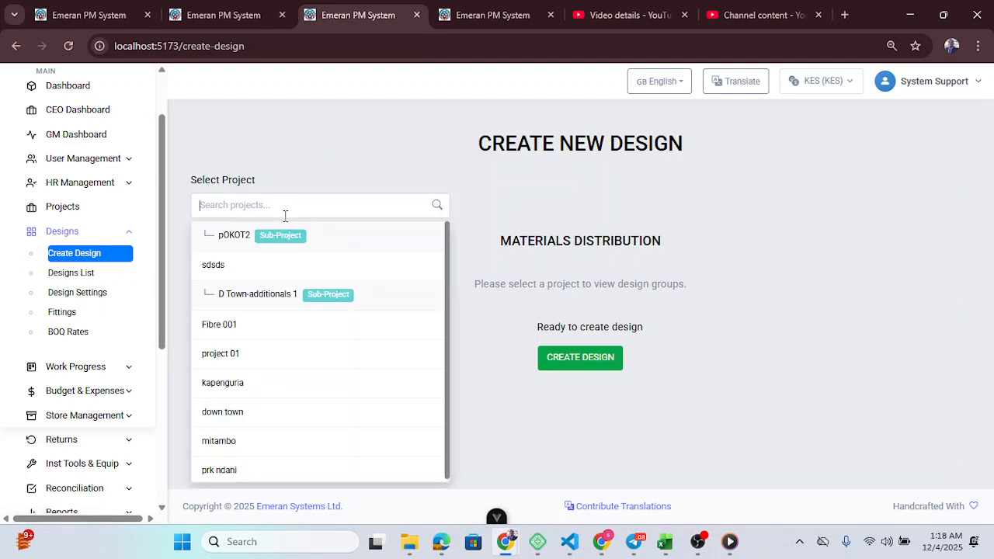
{"action": "left_click", "coordinate": [238, 244]}
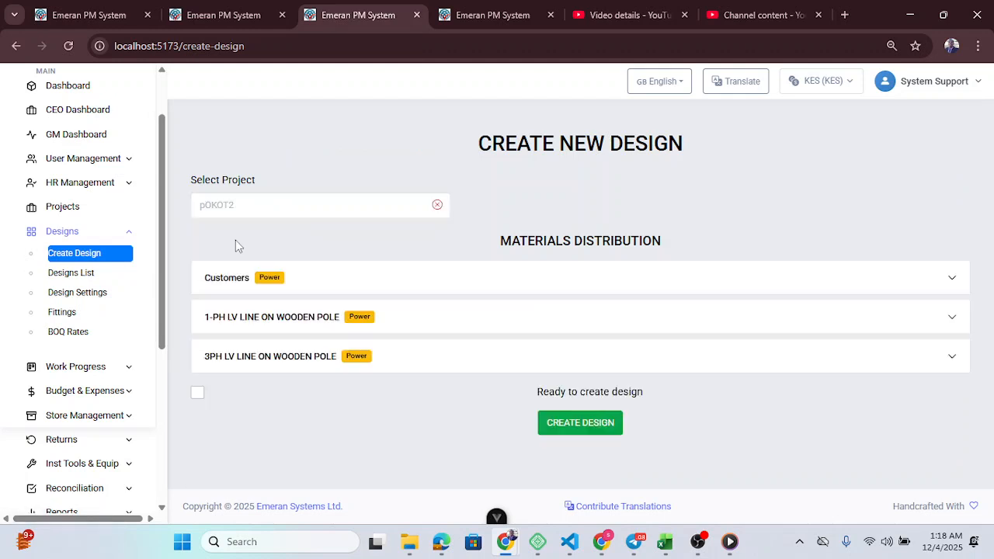
Set the WP Customers quantity in the Customers group to 3
{"action": "left_click", "coordinate": [920, 287]}
{"action": "left_click", "coordinate": [888, 340]}
{"action": "left_click_drag", "start_coordinate": [311, 368], "coordinate": [248, 369]}
{"action": "scroll", "coordinate": [704, 349], "scroll_direction": "down", "scroll_amount": 3}
Set the INT/TERM quantity of the 1-PH LV LINE ON WOODEN POLE group to 3
{"action": "left_click", "coordinate": [522, 325]}
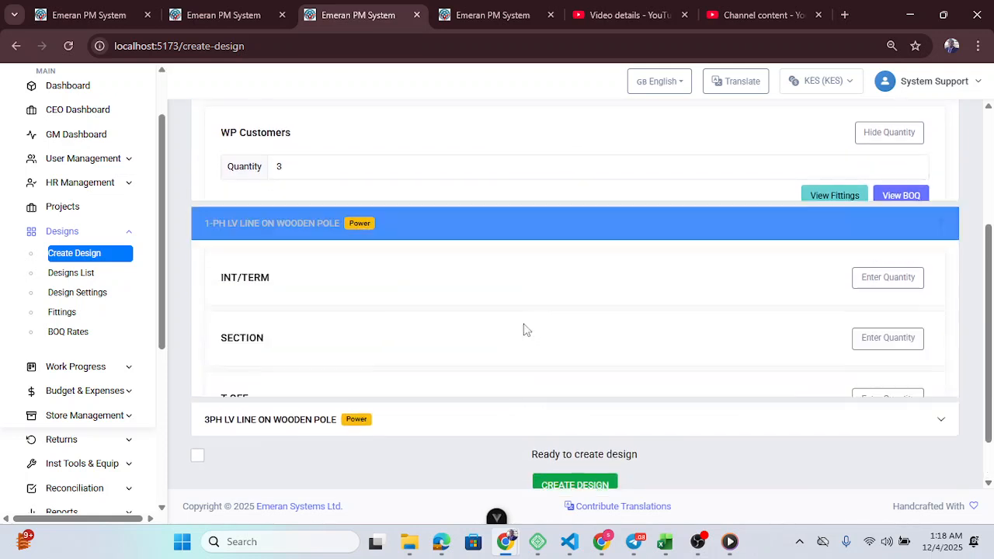
{"action": "left_click", "coordinate": [885, 174]}
{"action": "left_click_drag", "start_coordinate": [308, 207], "coordinate": [274, 208]}
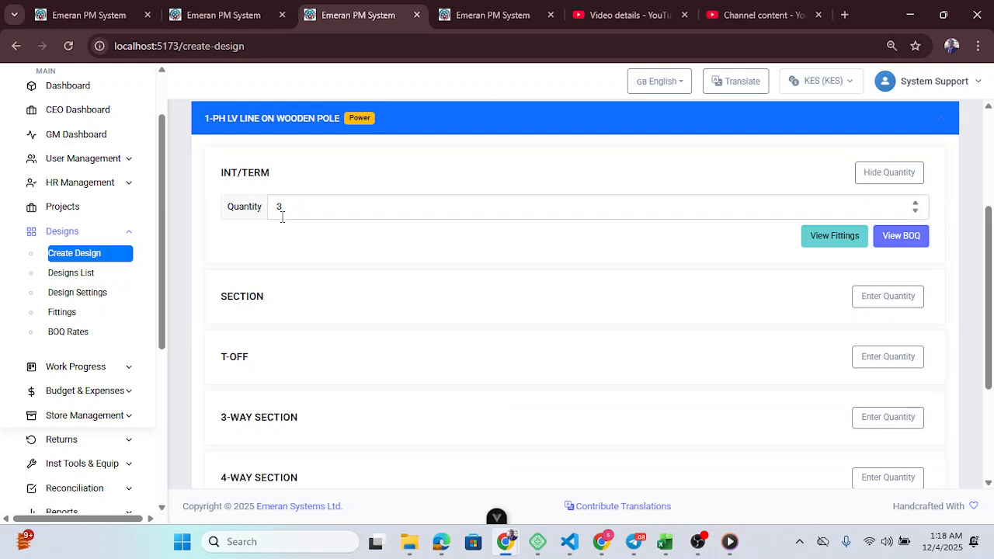
Set the T-OFF quantity of the 1-PH LV LINE ON WOODEN POLE group to 1 and create the design
{"action": "scroll", "coordinate": [311, 368], "scroll_direction": "down", "scroll_amount": 3}
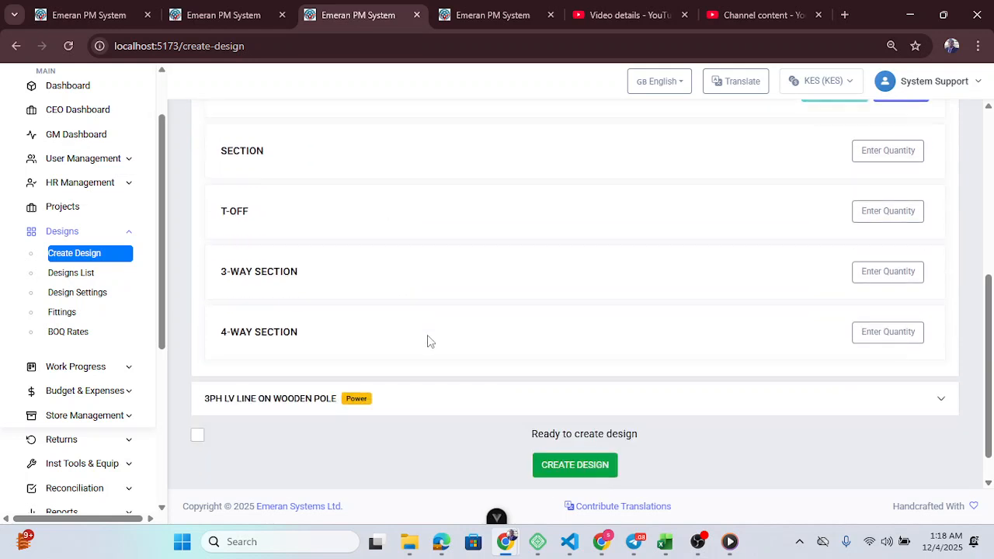
{"action": "left_click", "coordinate": [854, 219]}
{"action": "left_click_drag", "start_coordinate": [303, 248], "coordinate": [261, 244]}
{"action": "type", "text": "1"}
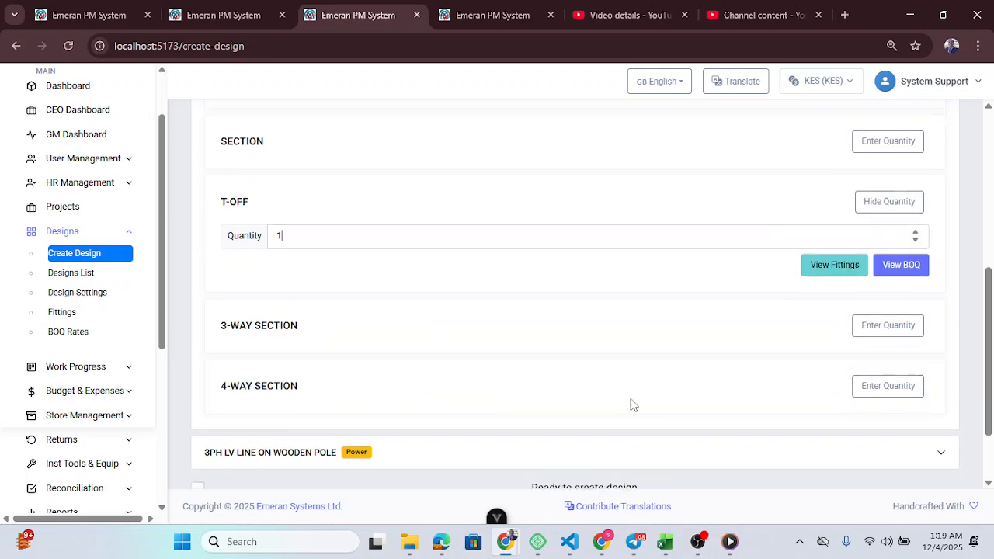
{"action": "scroll", "coordinate": [595, 401], "scroll_direction": "down", "scroll_amount": 1}
{"action": "left_click", "coordinate": [566, 428]}
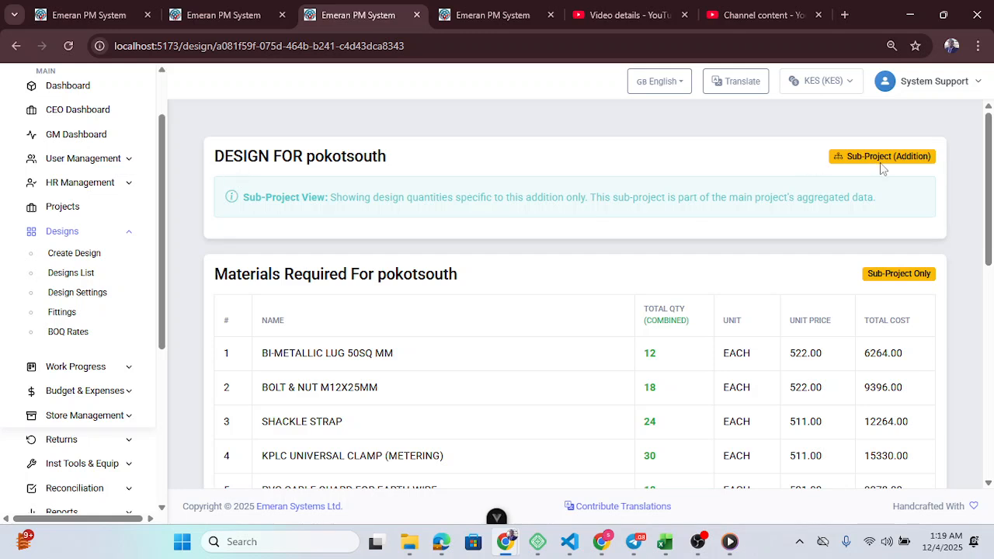
Examine the sub-project label and the explanatory note at the head of the new design
{"action": "left_click_drag", "start_coordinate": [850, 150], "coordinate": [933, 160]}
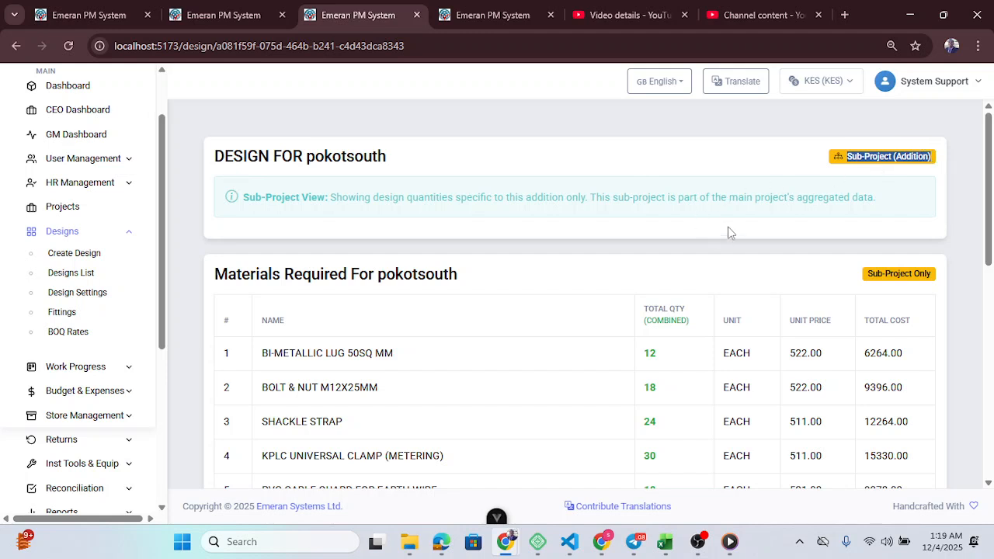
{"action": "left_click_drag", "start_coordinate": [899, 202], "coordinate": [728, 199]}
{"action": "left_click_drag", "start_coordinate": [656, 202], "coordinate": [242, 198]}
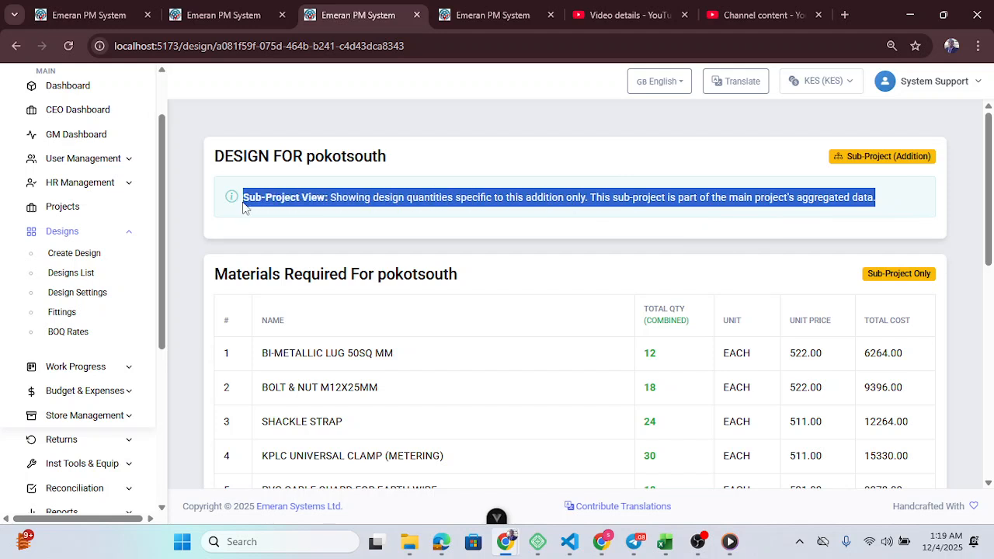
Locate the pokotsouth project in the list of designed projects and open its design
{"action": "left_click", "coordinate": [70, 275]}
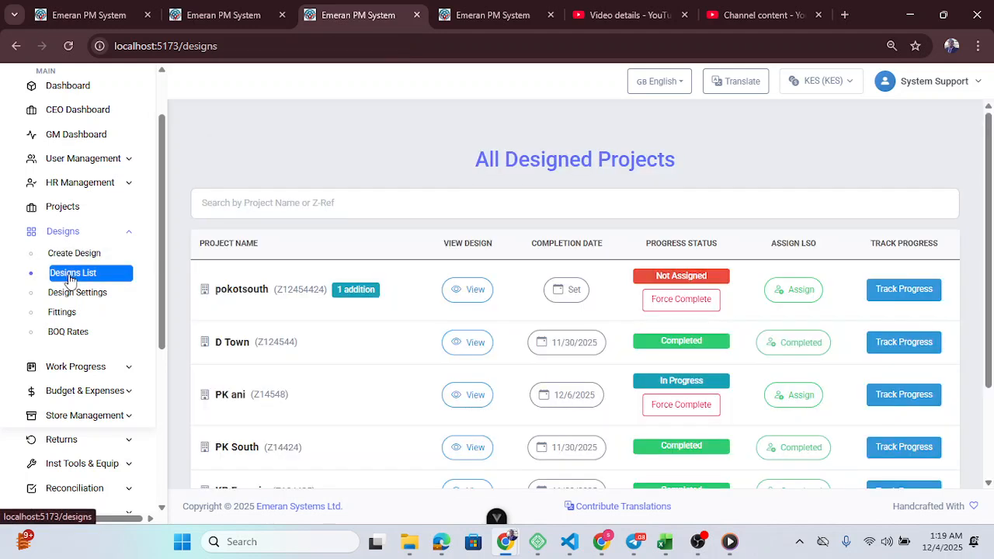
{"action": "mouse_move", "coordinate": [217, 290]}
{"action": "left_mouse_down"}
{"action": "mouse_move", "coordinate": [401, 294]}
{"action": "mouse_move", "coordinate": [216, 293]}
{"action": "left_mouse_up"}
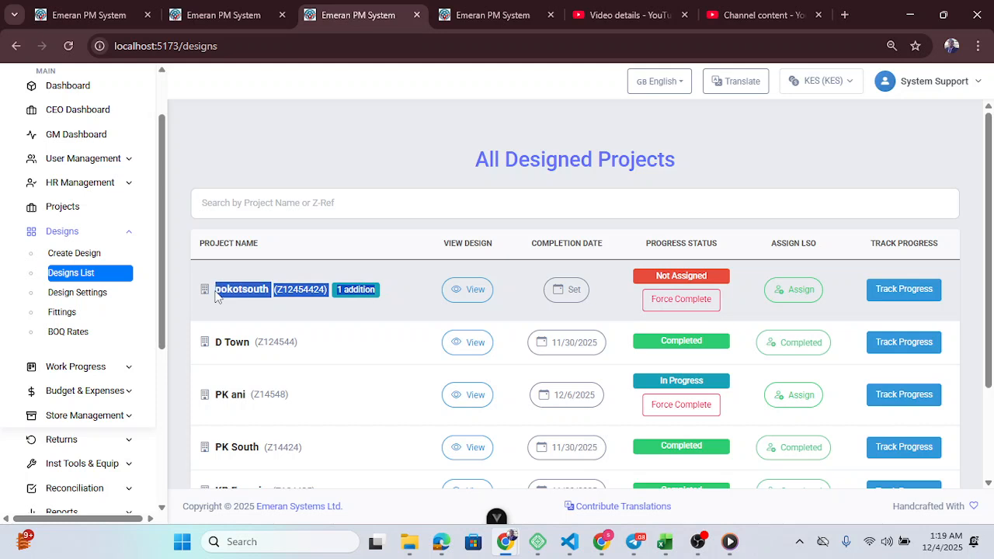
{"action": "left_click", "coordinate": [394, 302]}
{"action": "left_click", "coordinate": [468, 298]}
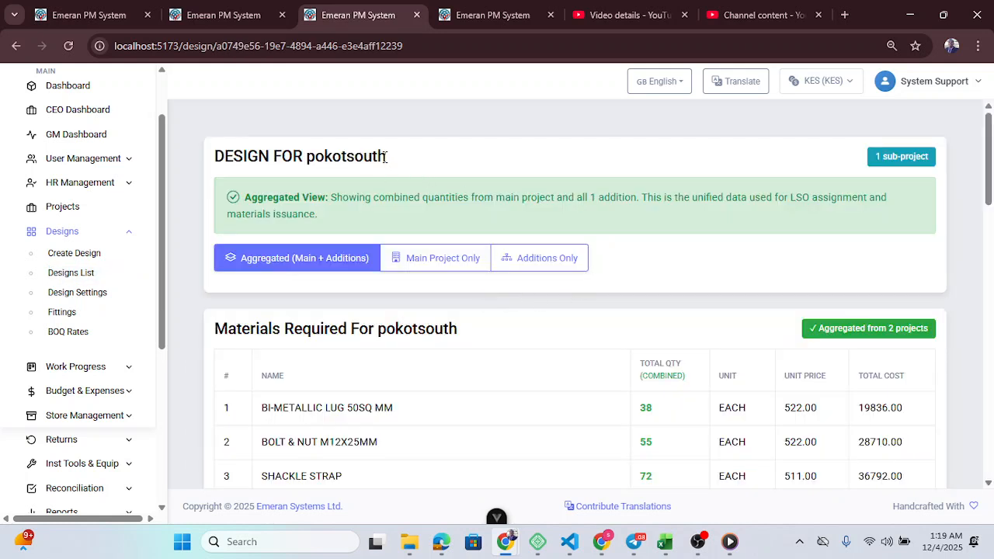
Review the aggregated pokotsouth design, including its combined material quantities, total materials budget and total labour budget
{"action": "left_click_drag", "start_coordinate": [386, 157], "coordinate": [292, 157]}
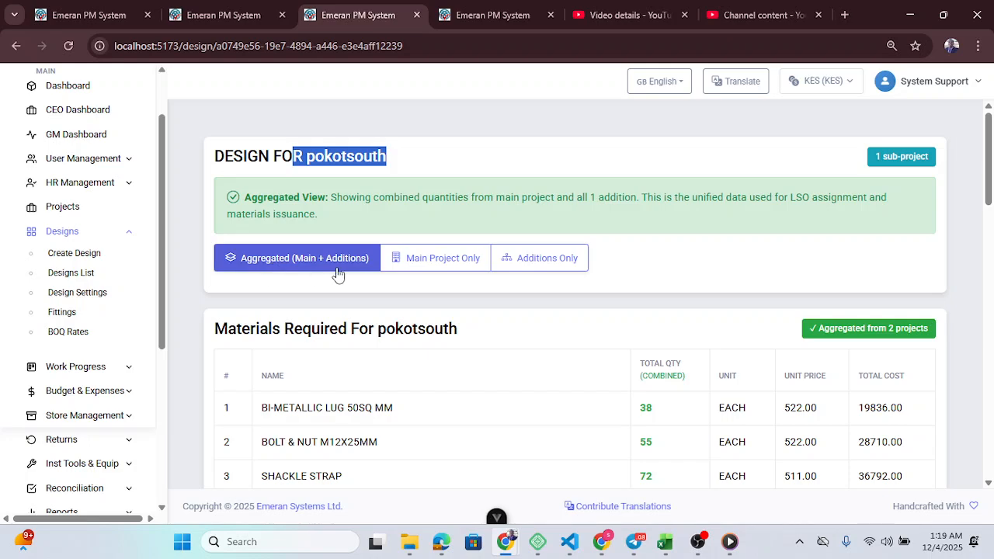
{"action": "scroll", "coordinate": [551, 282], "scroll_direction": "down", "scroll_amount": 4}
{"action": "scroll", "coordinate": [611, 270], "scroll_direction": "down", "scroll_amount": 10}
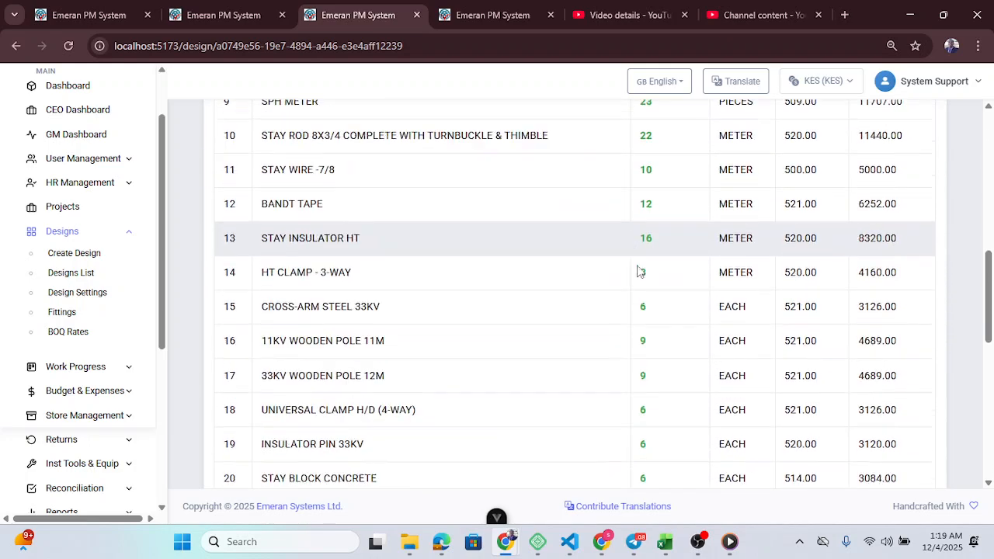
{"action": "left_click_drag", "start_coordinate": [577, 242], "coordinate": [661, 248]}
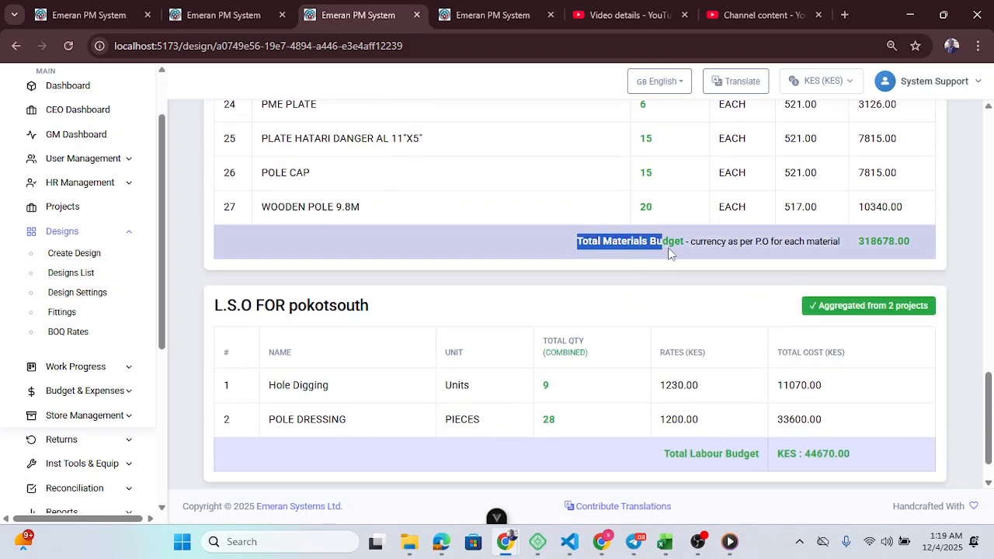
{"action": "scroll", "coordinate": [790, 282], "scroll_direction": "down", "scroll_amount": 1}
{"action": "left_click_drag", "start_coordinate": [641, 404], "coordinate": [758, 420]}
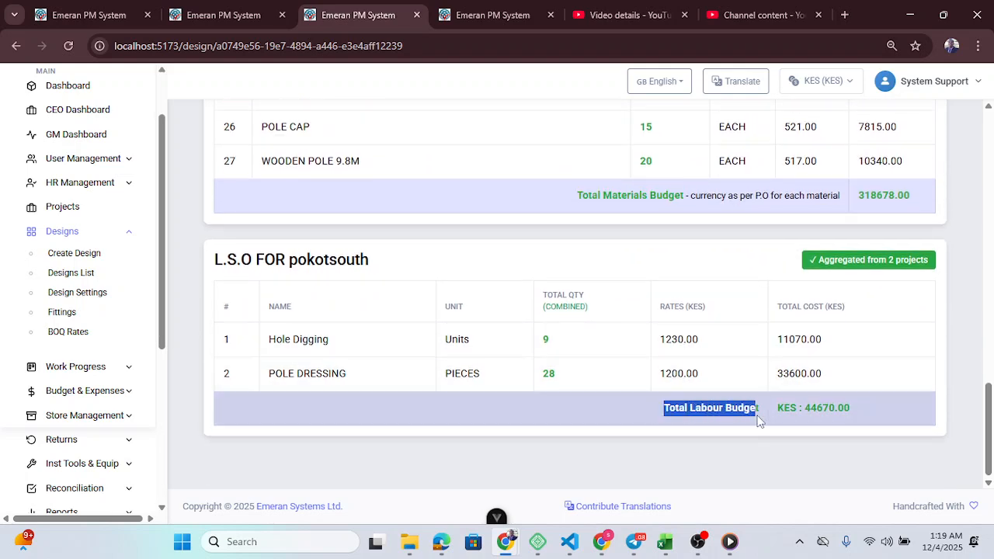
{"action": "left_click", "coordinate": [618, 417]}
{"action": "scroll", "coordinate": [548, 290], "scroll_direction": "up", "scroll_amount": 12}
{"action": "scroll", "coordinate": [520, 277], "scroll_direction": "up", "scroll_amount": 3}
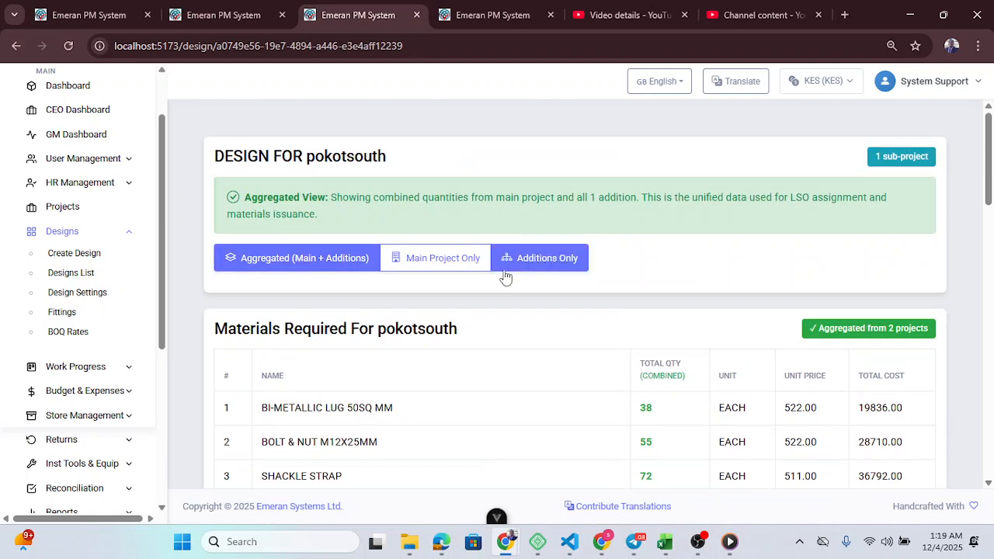
Show the pokotsouth design for the main project only and review its materials and budget
{"action": "left_click", "coordinate": [440, 271]}
{"action": "scroll", "coordinate": [592, 389], "scroll_direction": "down", "scroll_amount": 4}
{"action": "scroll", "coordinate": [592, 392], "scroll_direction": "down", "scroll_amount": 10}
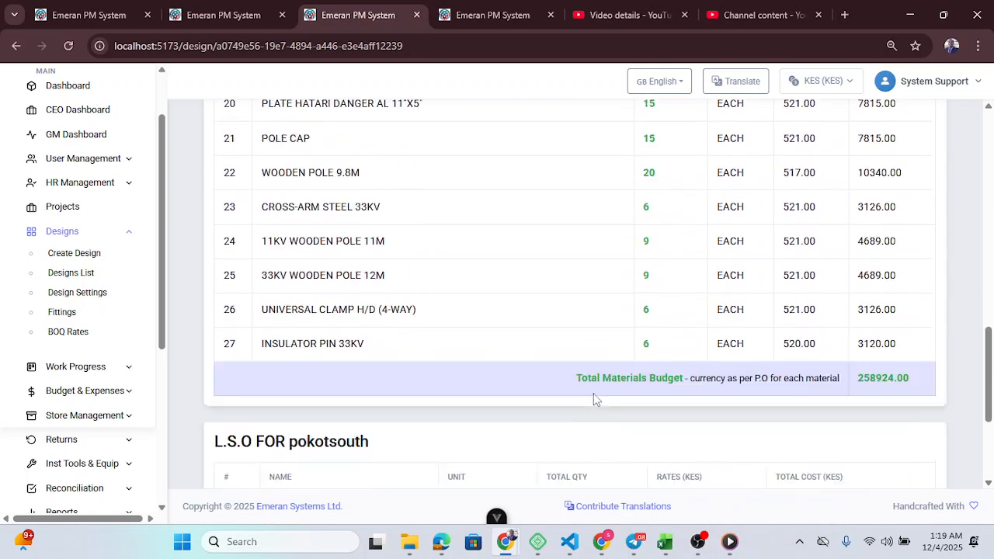
{"action": "scroll", "coordinate": [563, 344], "scroll_direction": "up", "scroll_amount": 14}
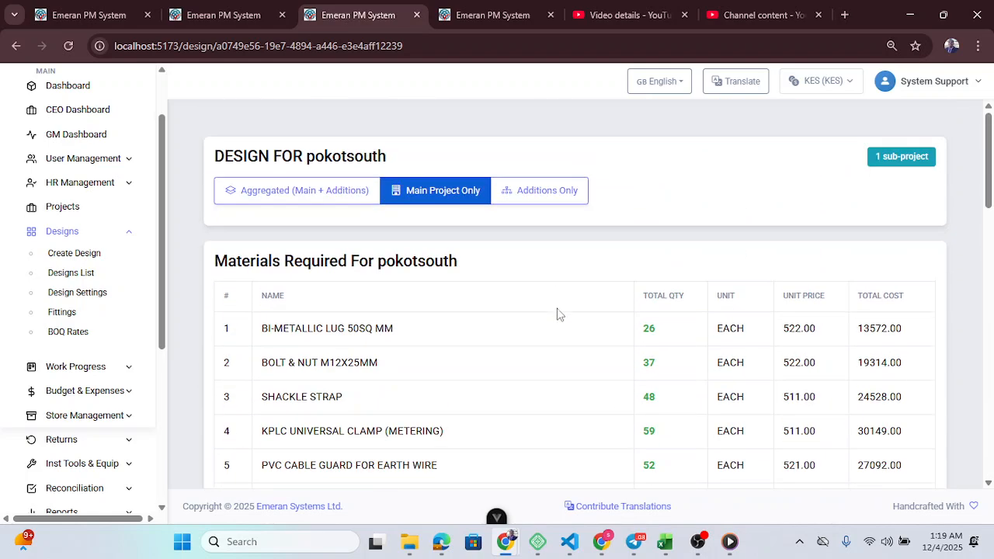
Show only the additions of the pokotsouth design and review their materials, labour budget and additionals management section
{"action": "left_click", "coordinate": [534, 196]}
{"action": "scroll", "coordinate": [601, 310], "scroll_direction": "down", "scroll_amount": 4}
{"action": "scroll", "coordinate": [605, 361], "scroll_direction": "down", "scroll_amount": 8}
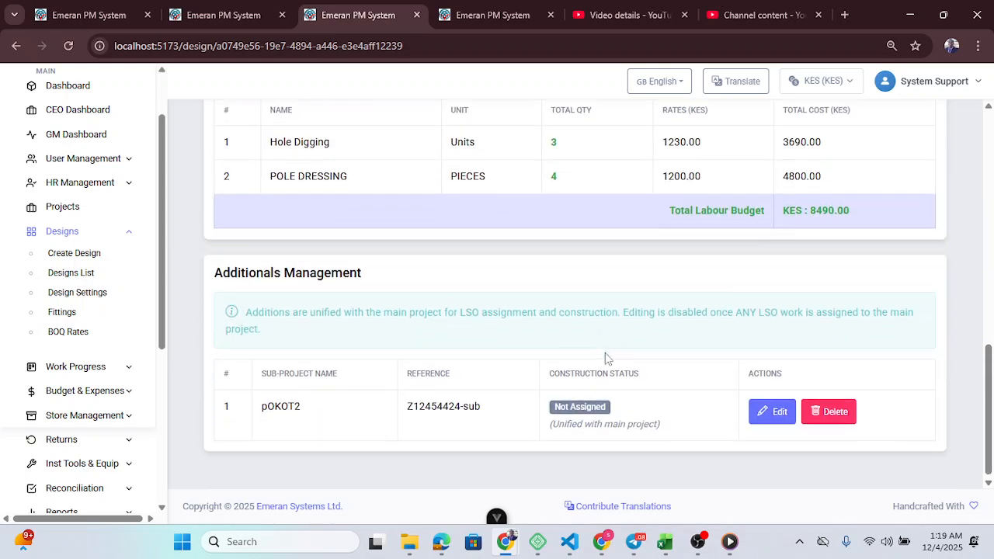
{"action": "scroll", "coordinate": [607, 309], "scroll_direction": "up", "scroll_amount": 12}
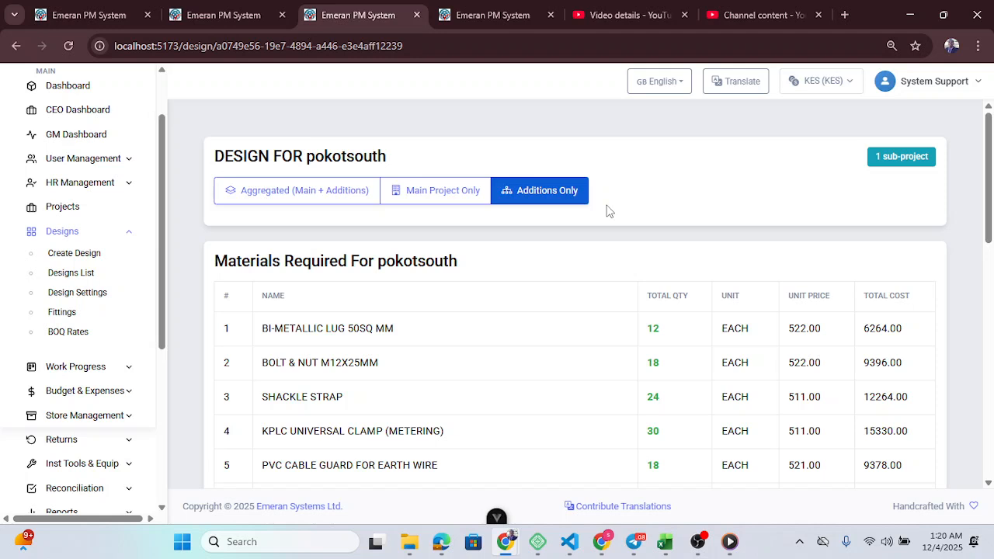
Switch the pokotsouth design back through the main-project view to the aggregated view and look over its materials
{"action": "left_click", "coordinate": [416, 198]}
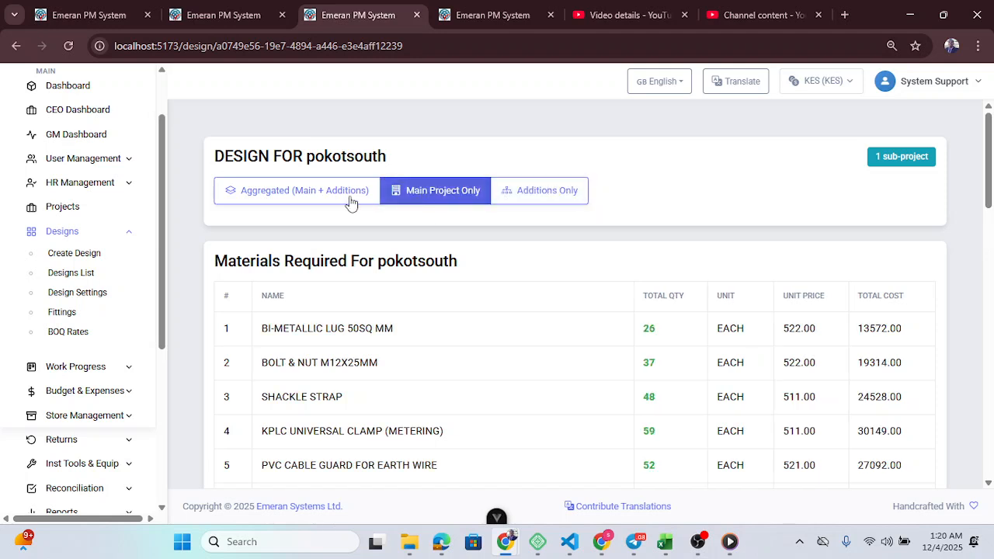
{"action": "left_click", "coordinate": [334, 194]}
{"action": "scroll", "coordinate": [723, 235], "scroll_direction": "down", "scroll_amount": 15}
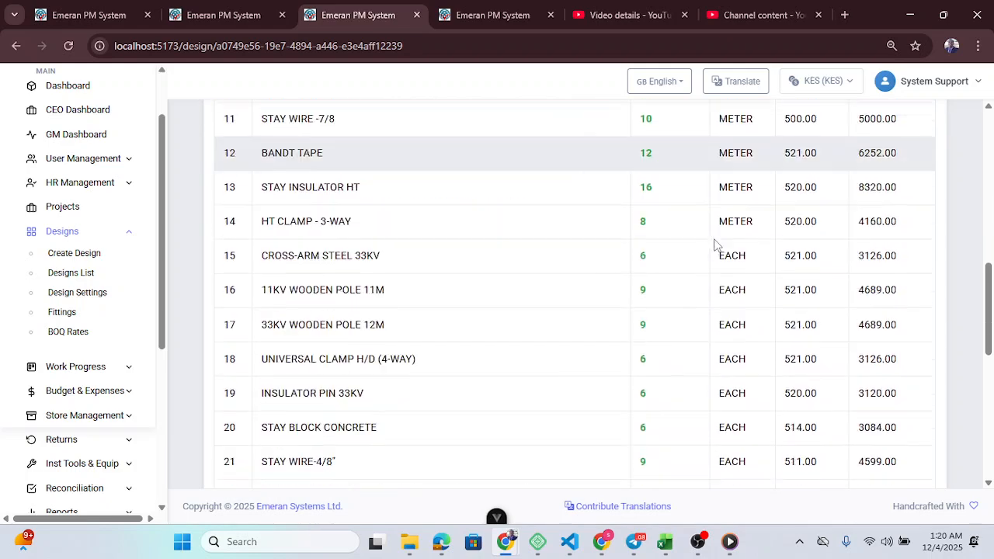
Reopen the pokotsouth design from the designs list to check its combined budgets, and return to the list
{"action": "left_click", "coordinate": [77, 277]}
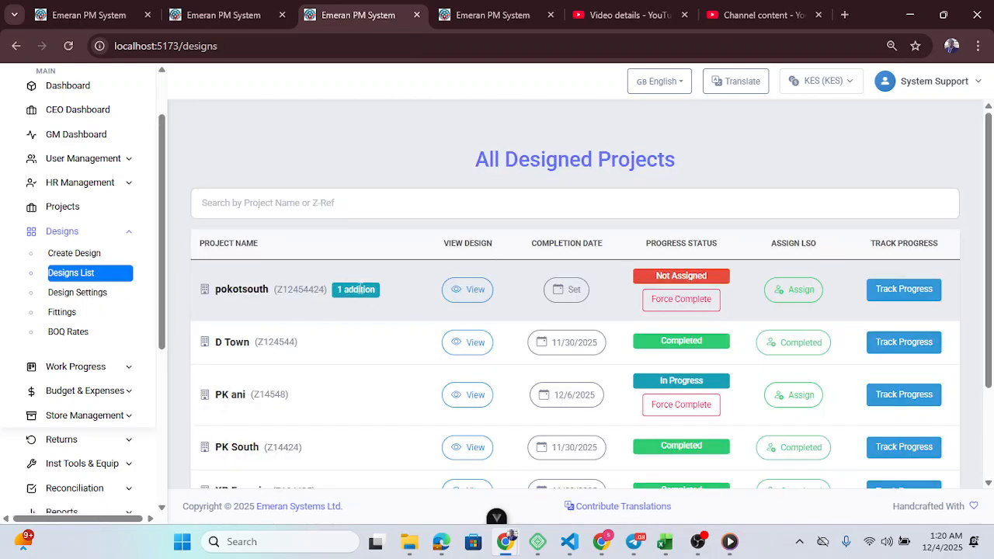
{"action": "left_click", "coordinate": [464, 290]}
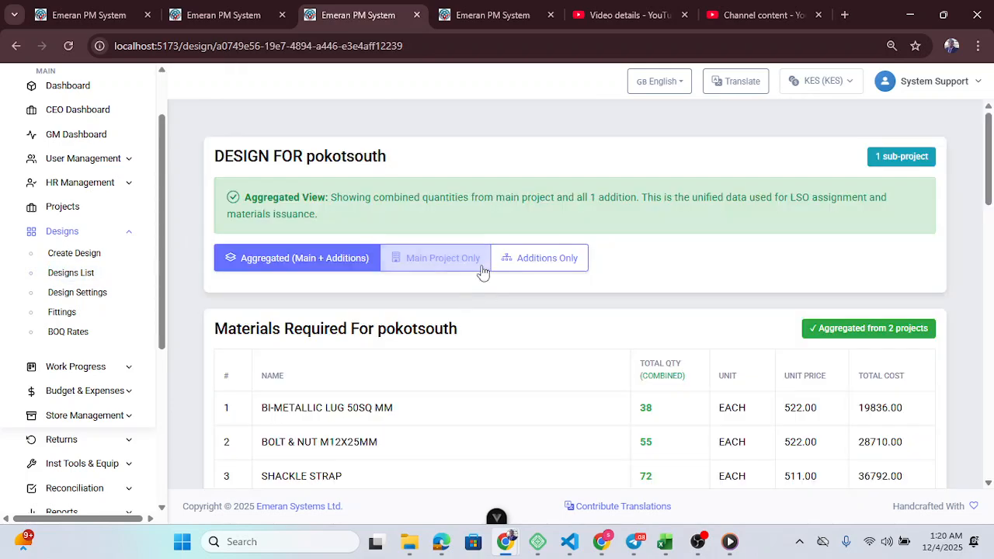
{"action": "scroll", "coordinate": [710, 244], "scroll_direction": "down", "scroll_amount": 10}
{"action": "scroll", "coordinate": [709, 254], "scroll_direction": "down", "scroll_amount": 4}
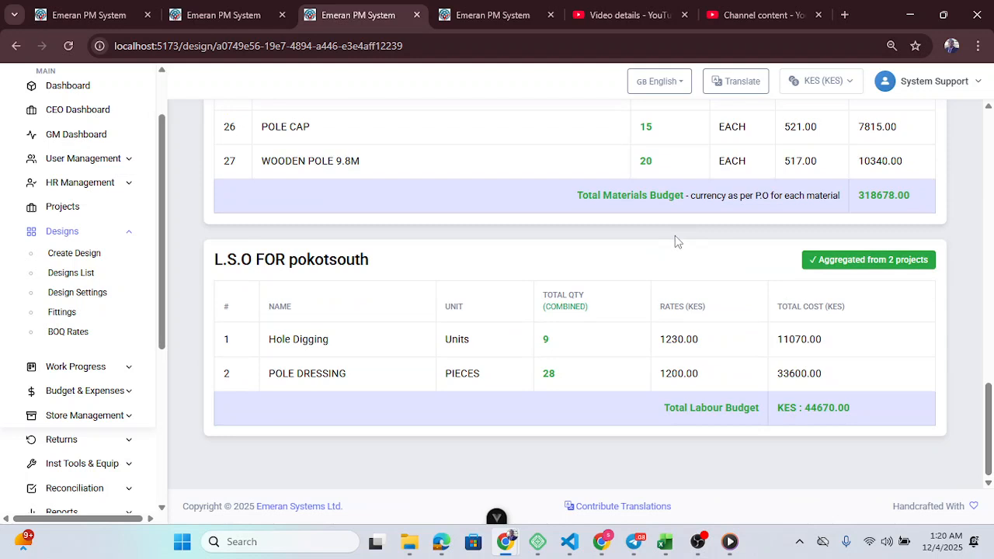
{"action": "left_click", "coordinate": [72, 276]}
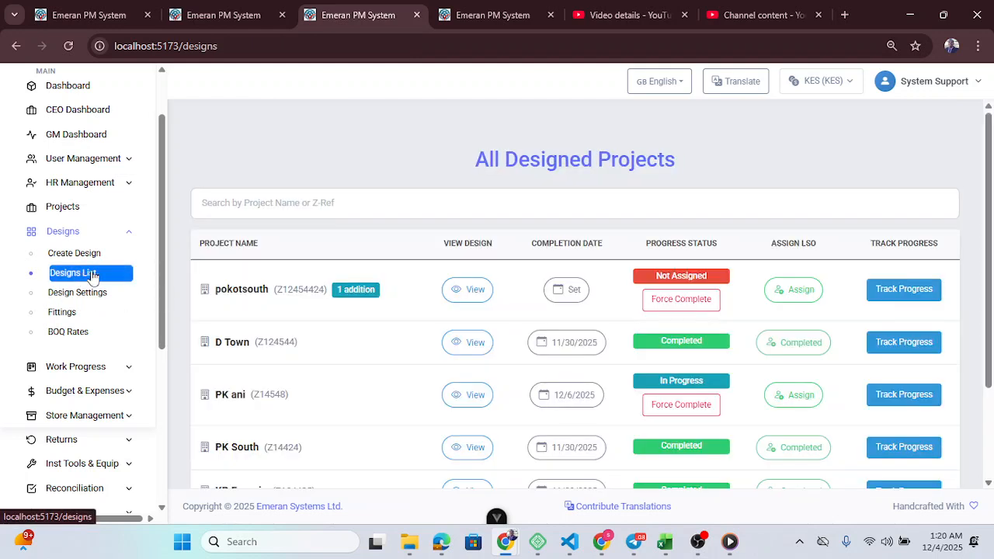